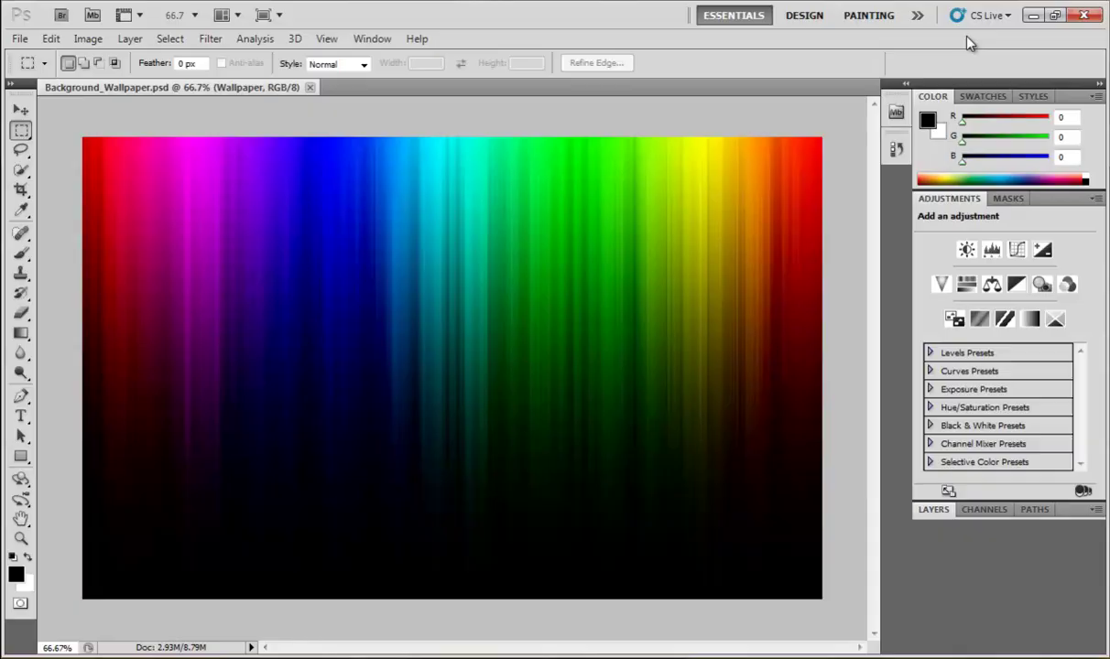
# Minimize Photoshop and confirm the desktop Screen resolution is 1280 × 800, closing without changes.
pyautogui.click(1033, 15)
pyautogui.moveTo(238, 126); pyautogui.dragTo(568, 266)
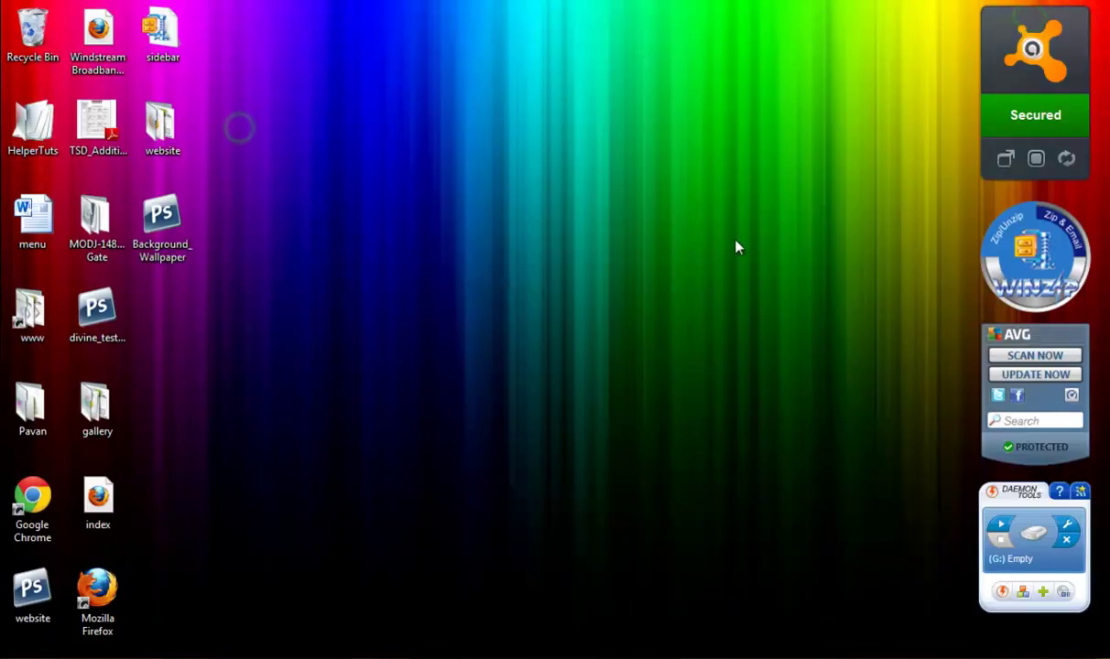
pyautogui.moveTo(983, 2); pyautogui.dragTo(4, 42)
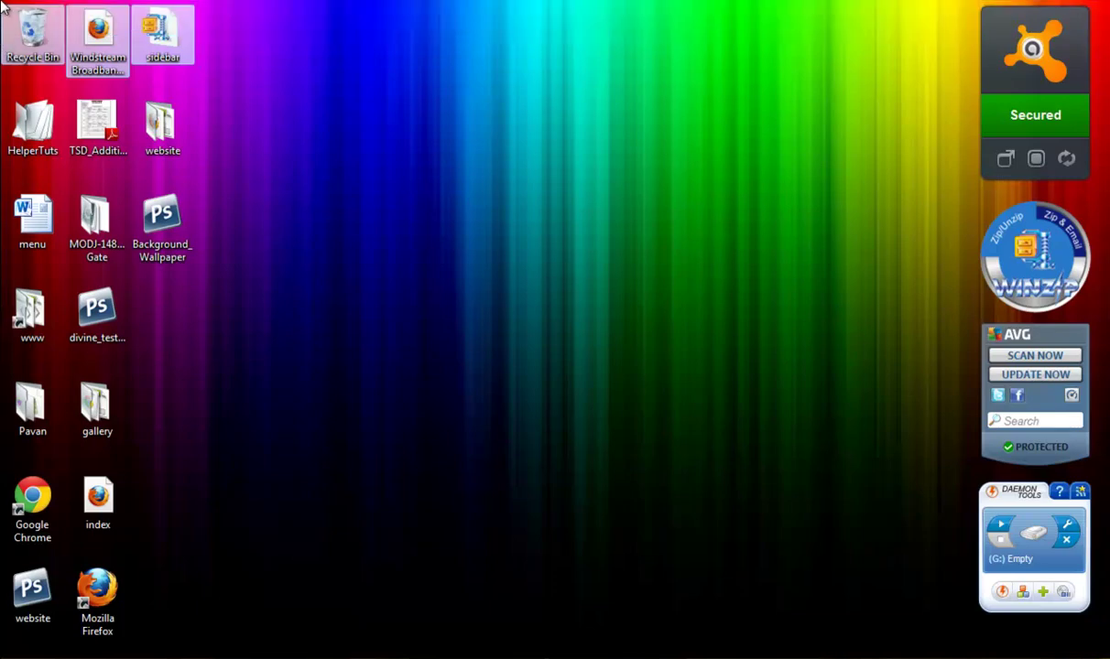
pyautogui.click(469, 59)
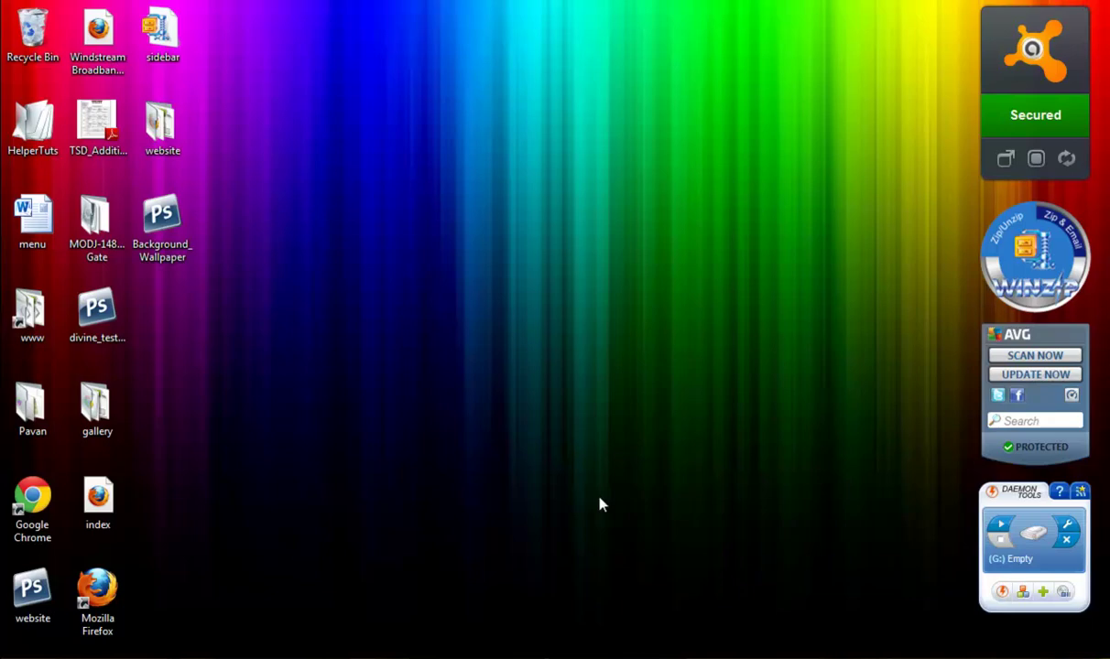
pyautogui.rightClick(582, 265)
pyautogui.click(654, 485)
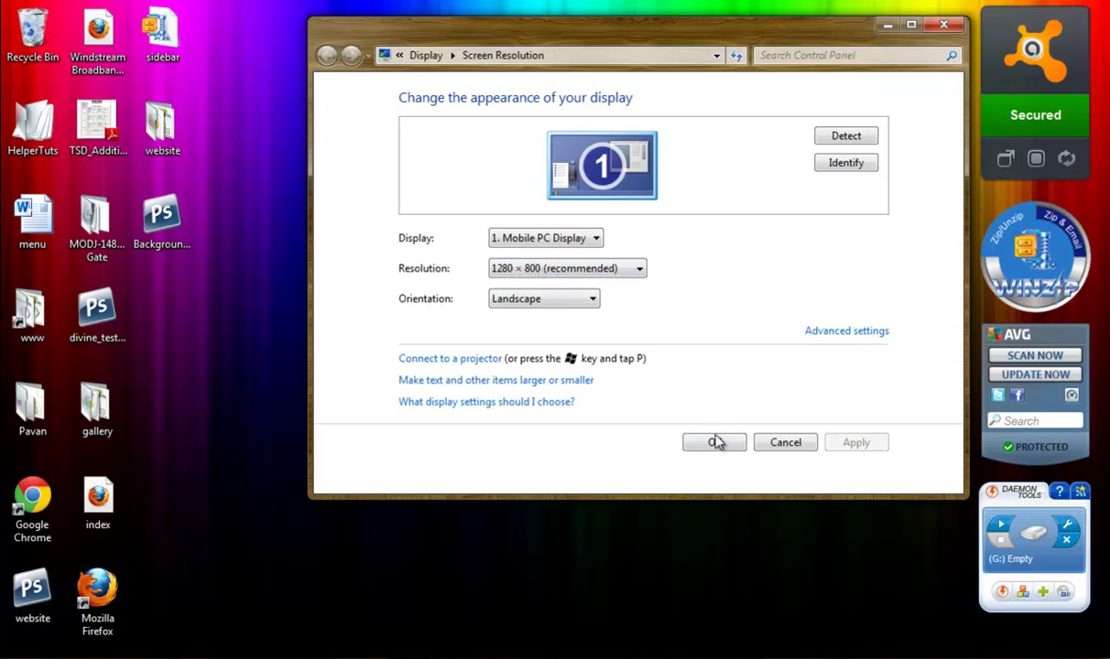
pyautogui.click(778, 446)
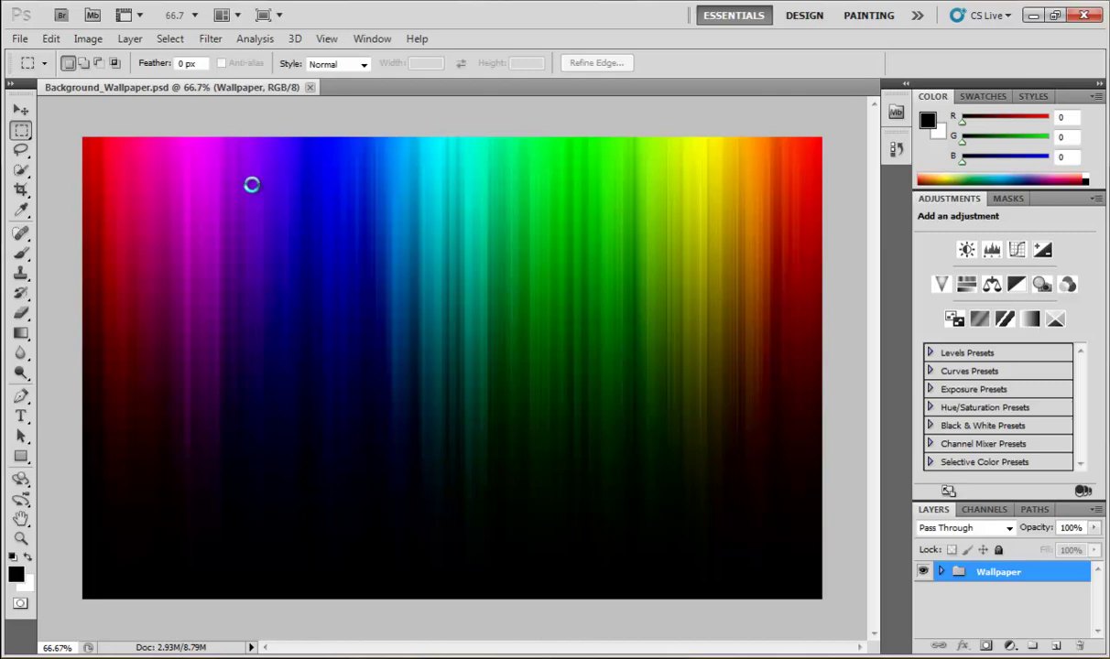
# Start a new document sized 1280 × 800 pixels.
pyautogui.hotkey('ctrl', 'n')
pyautogui.click(488, 238)
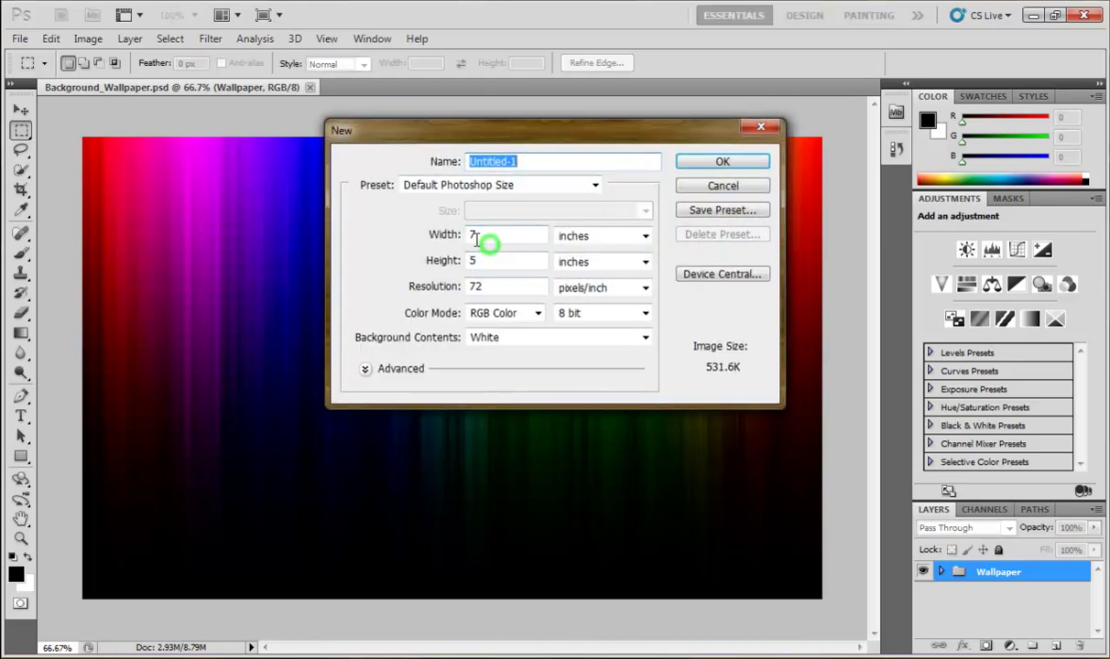
pyautogui.click(577, 234)
pyautogui.click(571, 255)
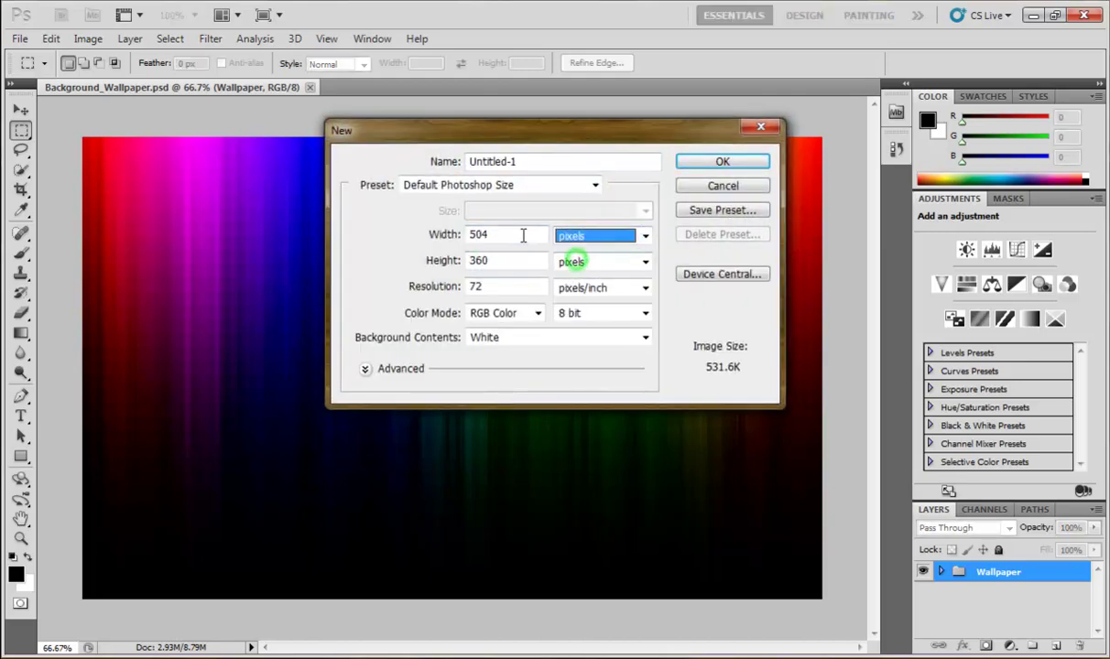
pyautogui.doubleClick(513, 235)
pyautogui.write('1280')
pyautogui.press('Tab')
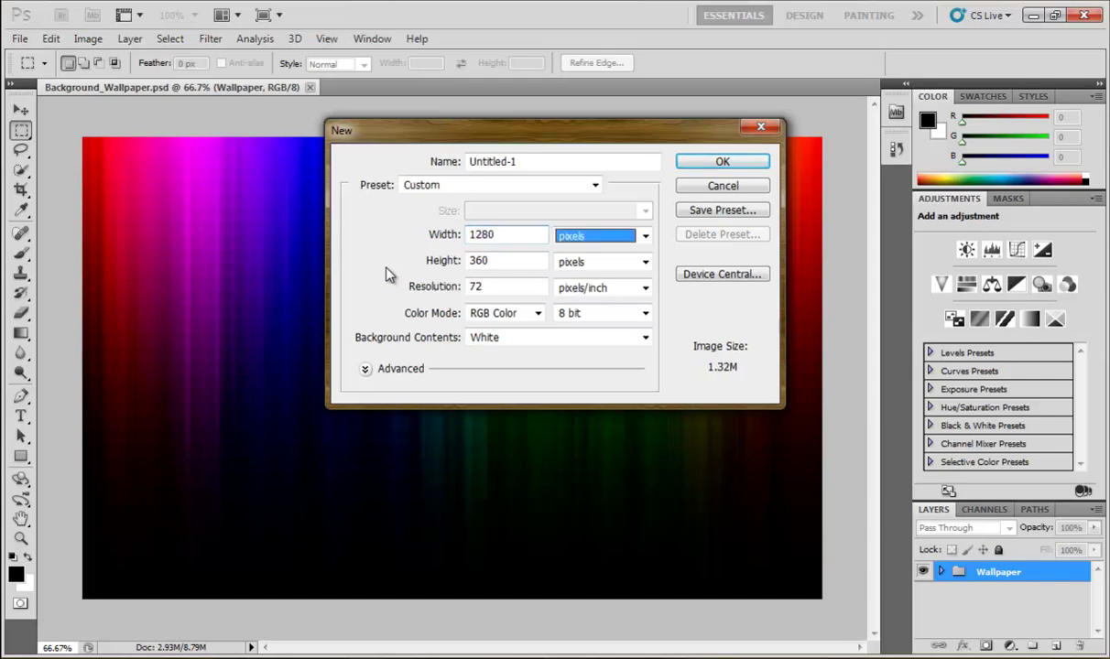
pyautogui.press('Tab')
pyautogui.write('800')
pyautogui.press('Tab')
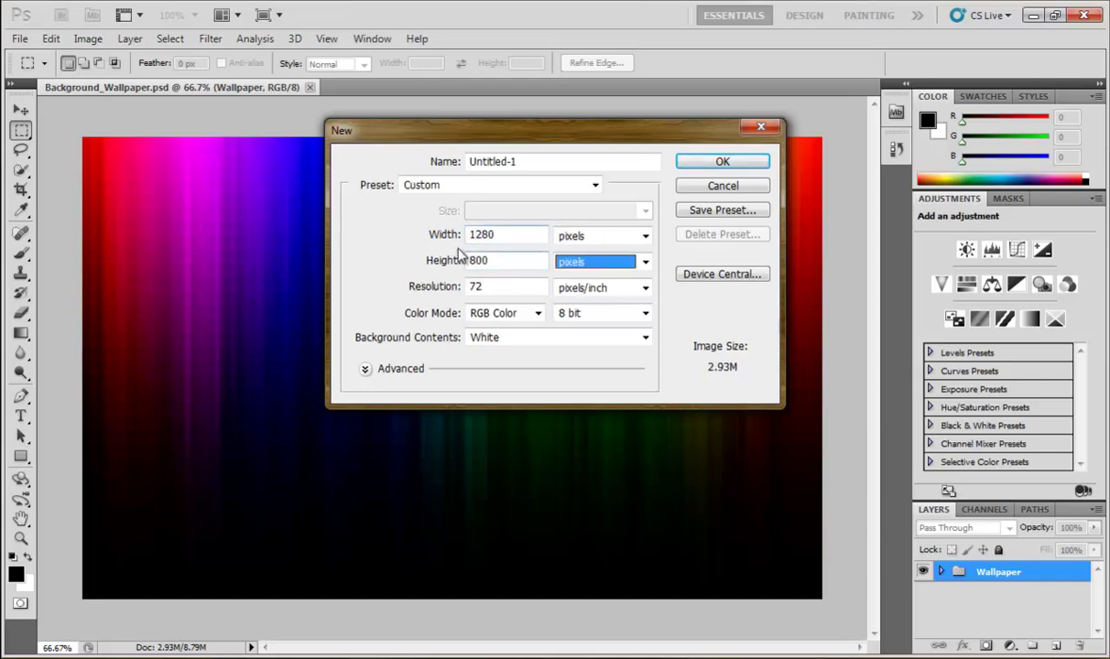
# Keep resolution at 72 ppi, set Background Contents to Transparent, and create the document.
pyautogui.doubleClick(494, 288)
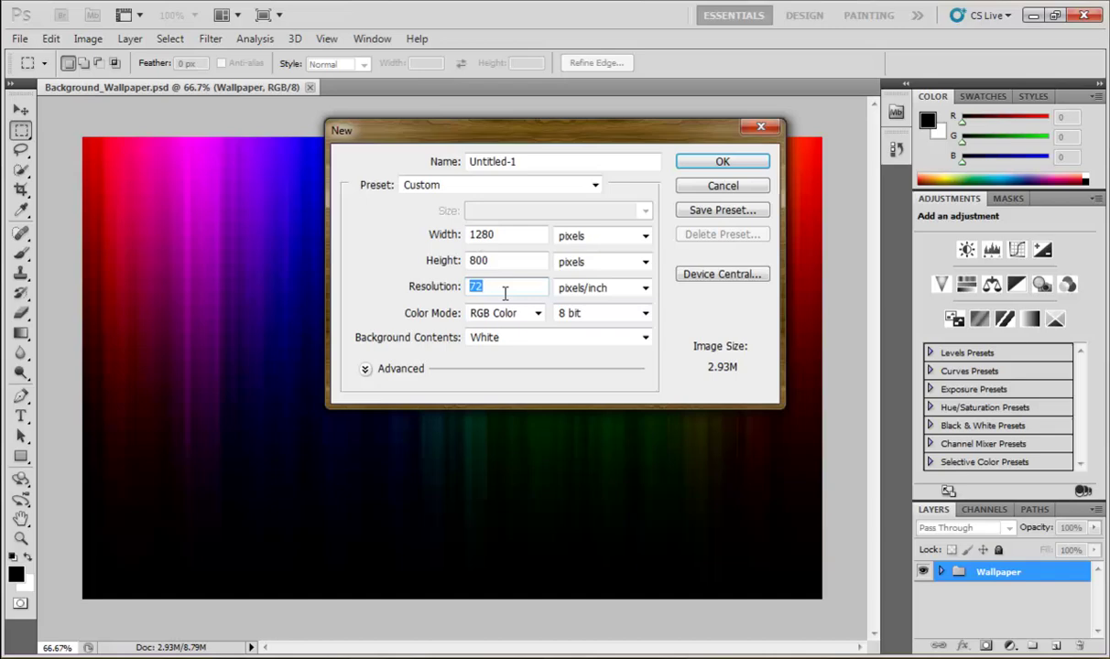
pyautogui.click(506, 290)
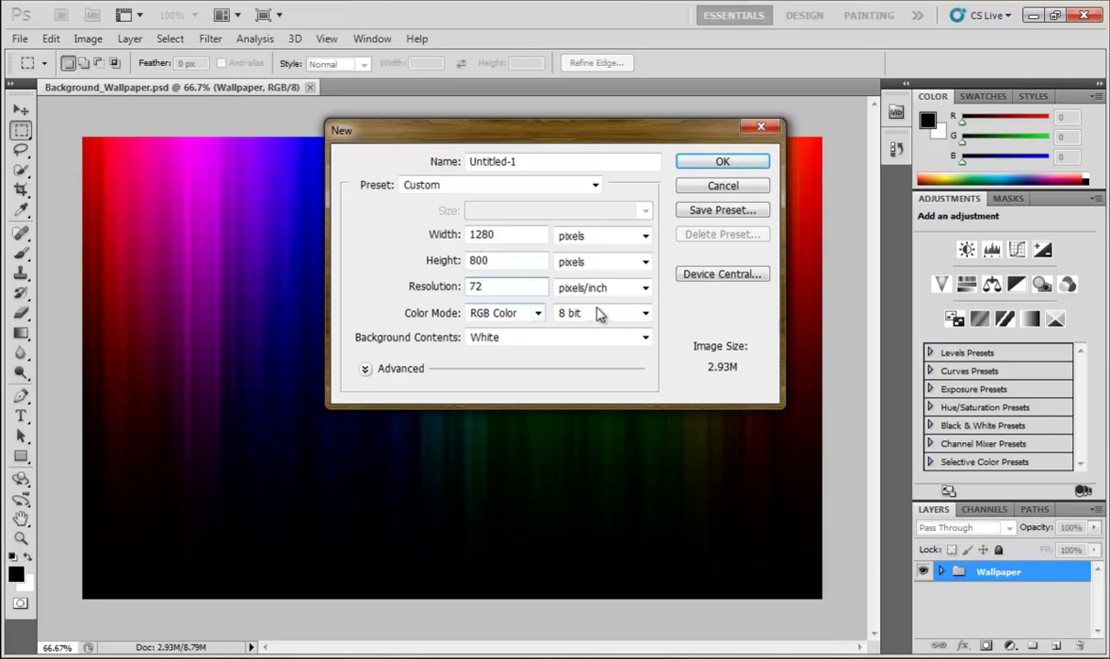
pyautogui.click(541, 336)
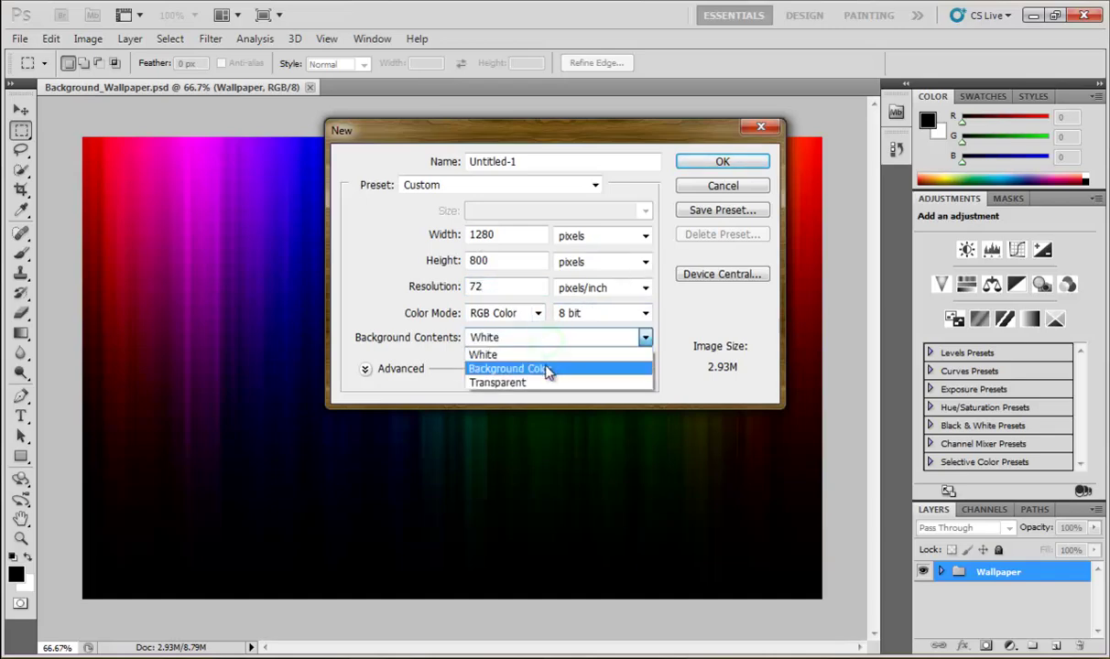
pyautogui.click(544, 378)
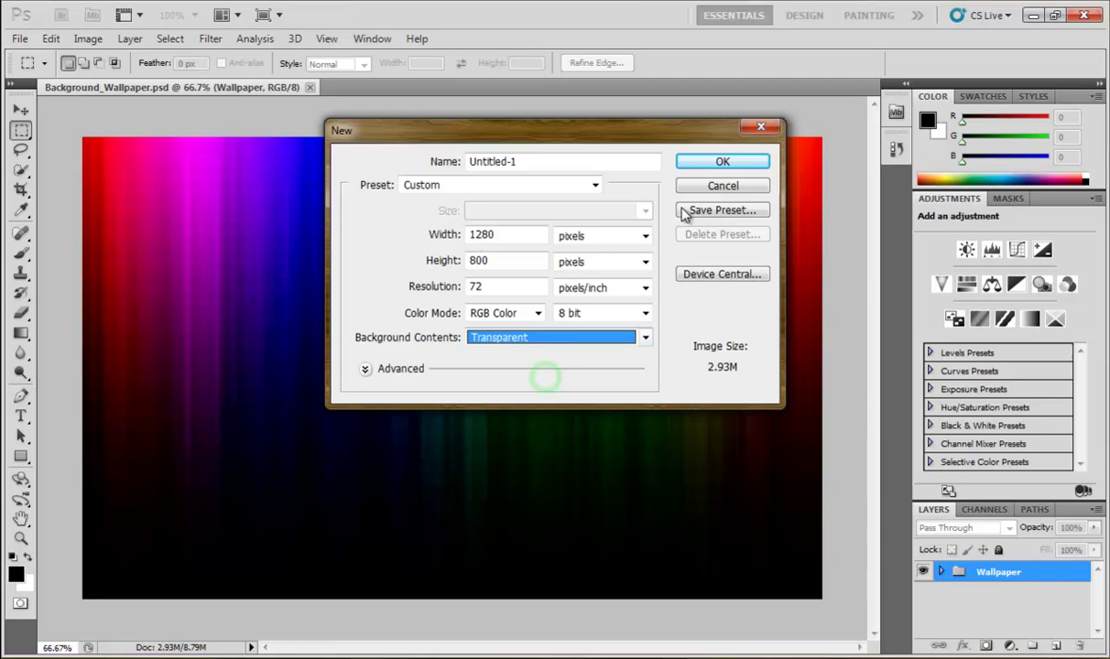
pyautogui.click(705, 162)
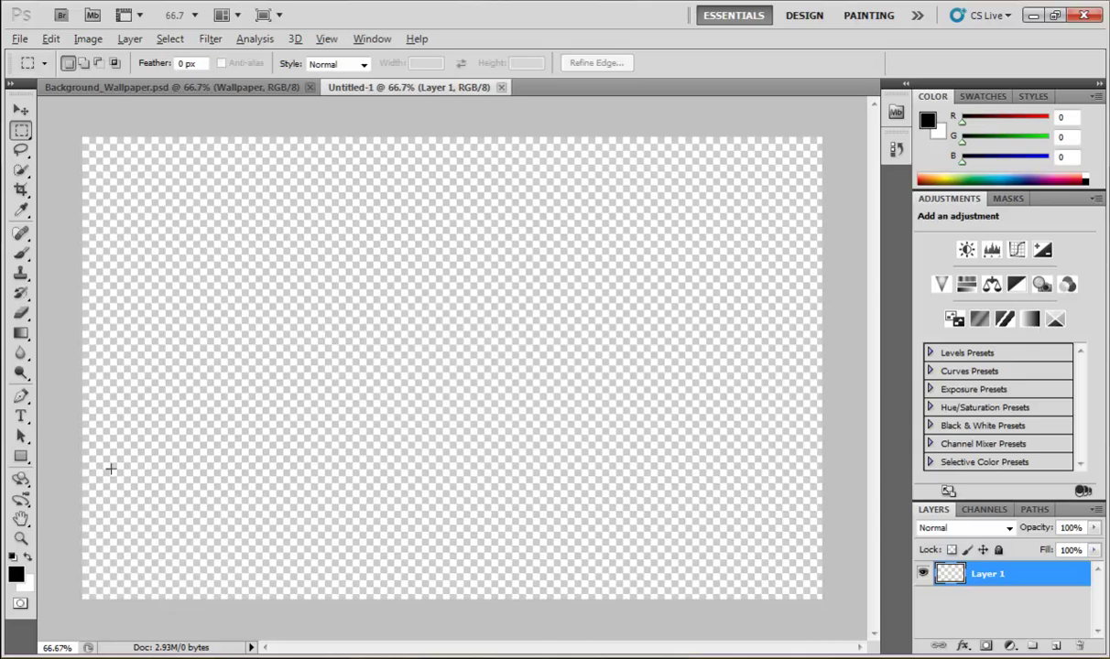
# Fill Layer 1 with black and clear the stray selection.
pyautogui.hotkey('alt', 'BackSpace')
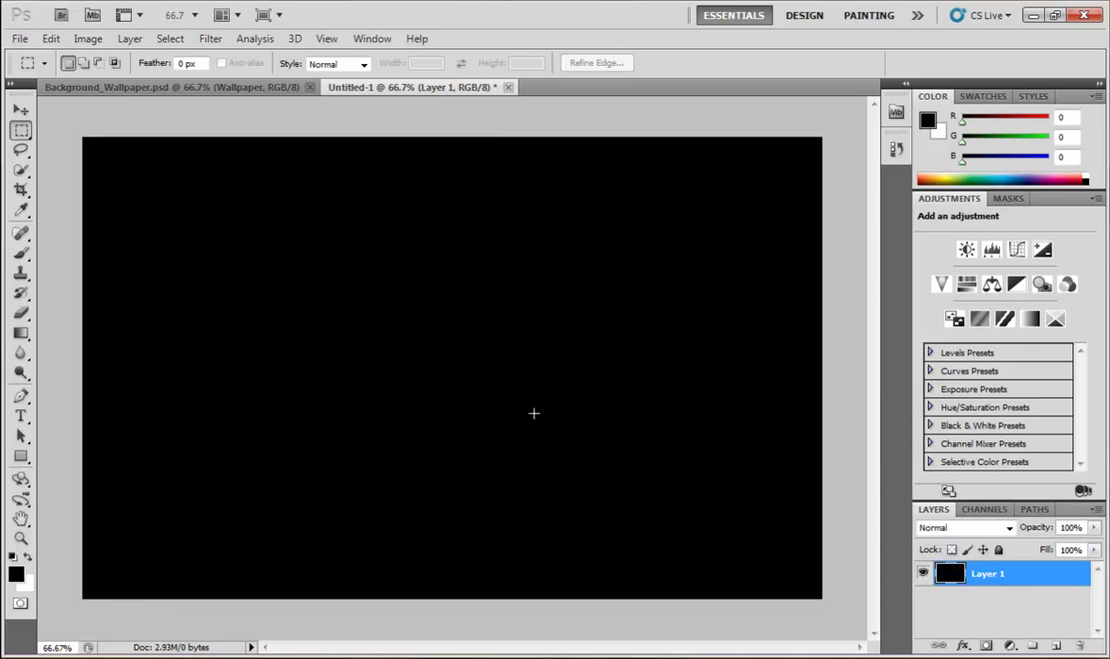
pyautogui.moveTo(319, 557); pyautogui.dragTo(517, 434)
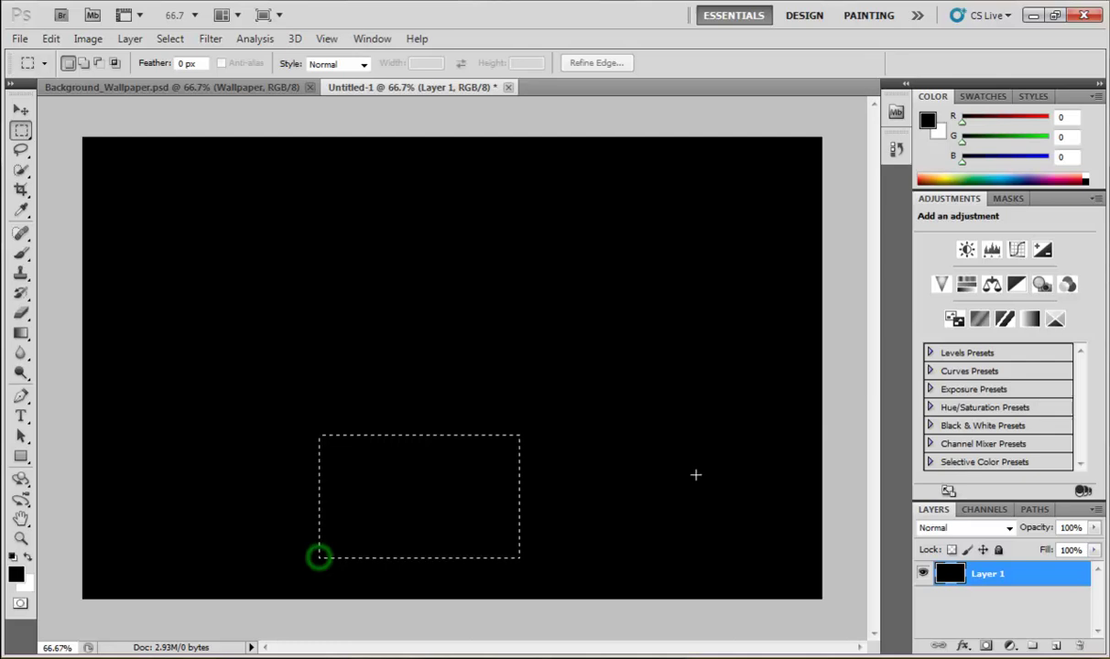
pyautogui.hotkey('ctrl', 'd')
pyautogui.click(684, 399)
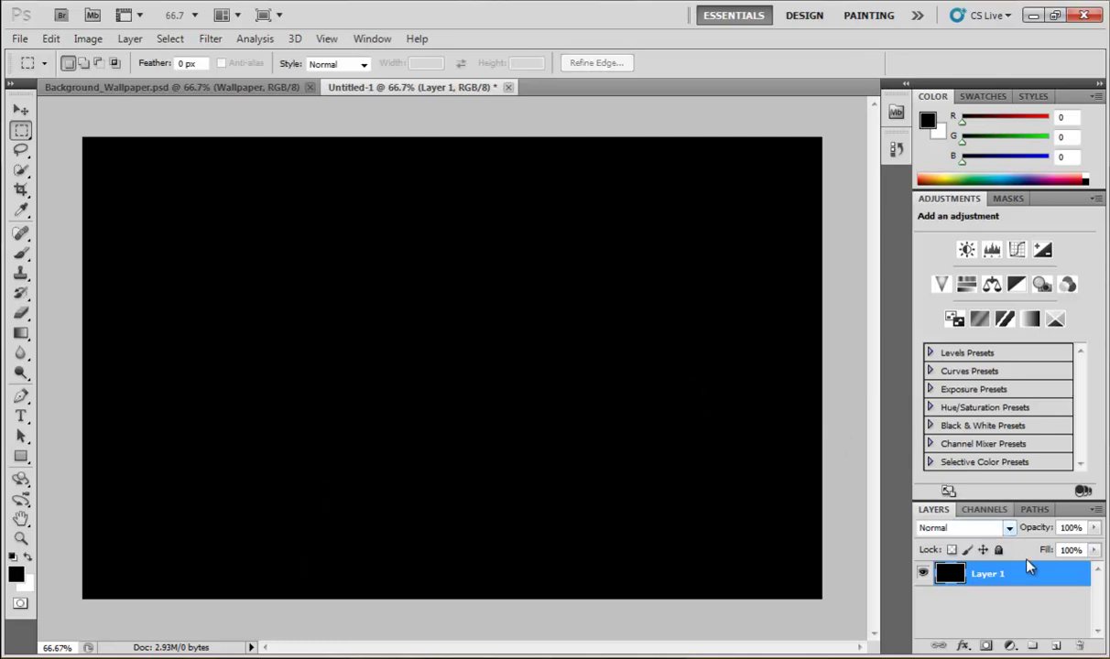
# Add a Foreground to Background gradient overlay to Layer 1 via Blending Options.
pyautogui.rightClick(978, 570)
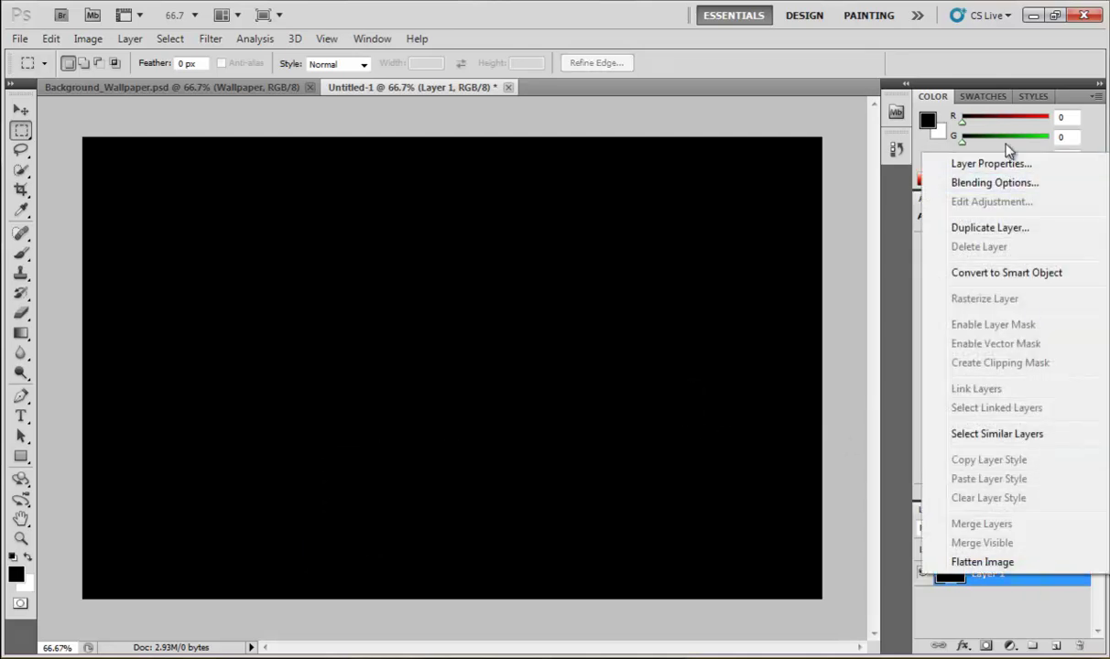
pyautogui.click(1011, 182)
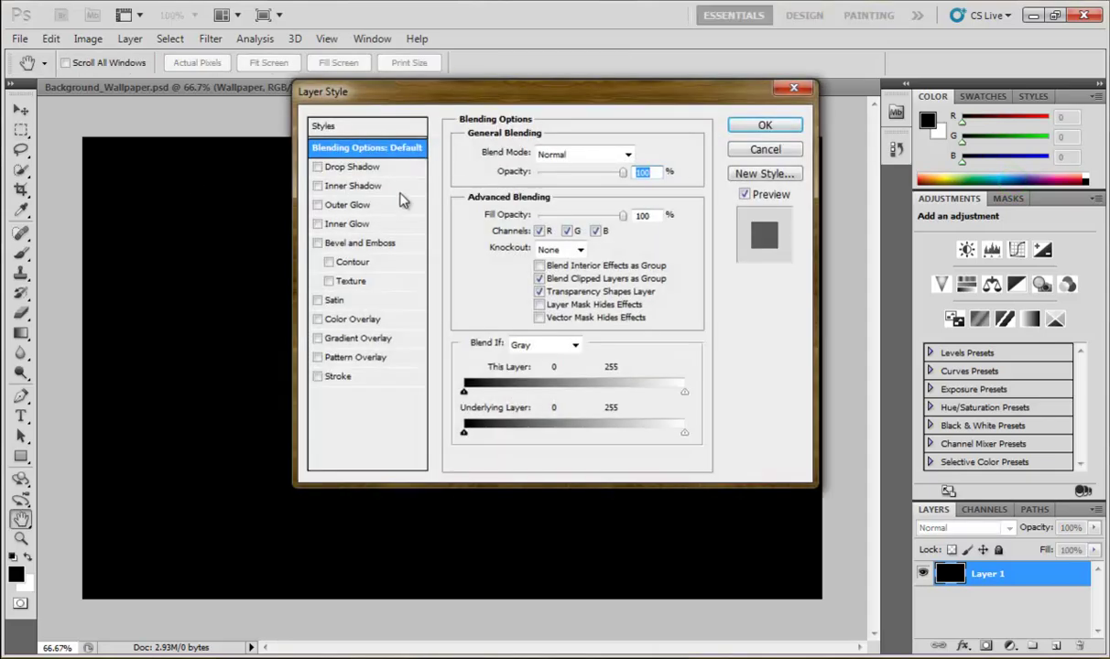
pyautogui.click(353, 344)
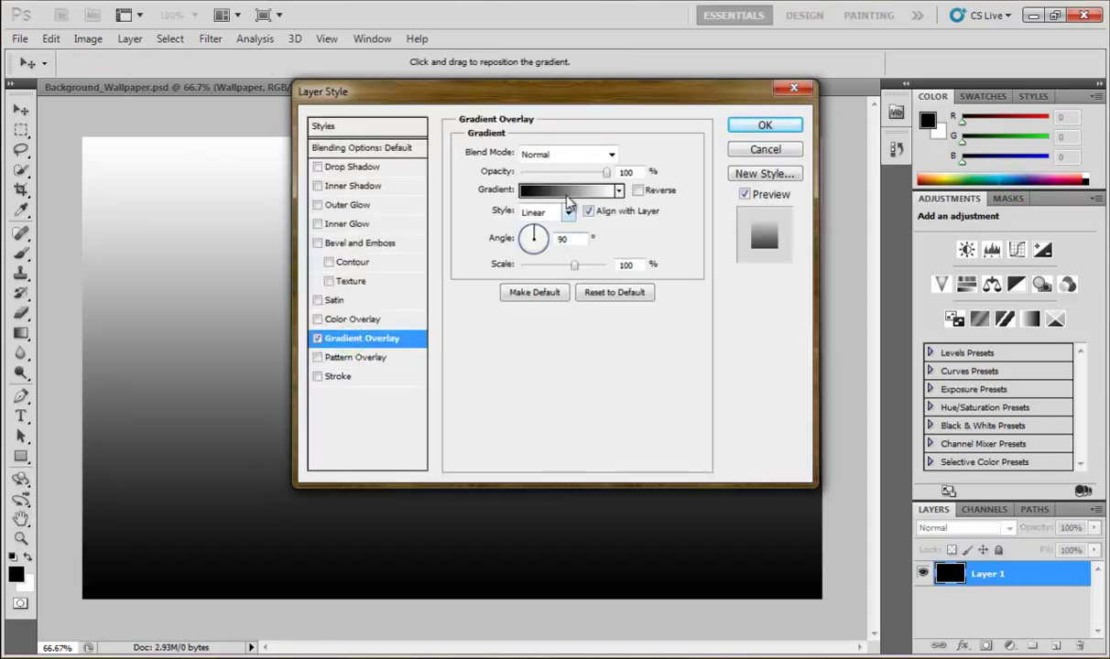
pyautogui.click(574, 191)
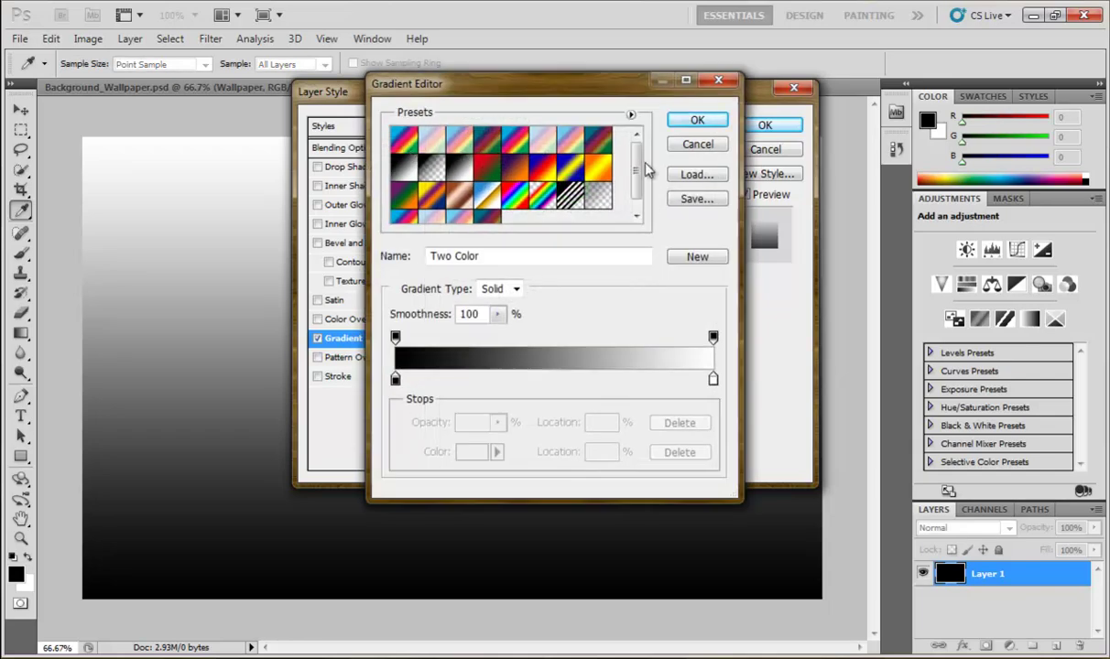
pyautogui.moveTo(635, 158)
pyautogui.mouseDown()
pyautogui.moveTo(638, 178)
pyautogui.moveTo(637, 157)
pyautogui.mouseUp()
pyautogui.click(406, 163)
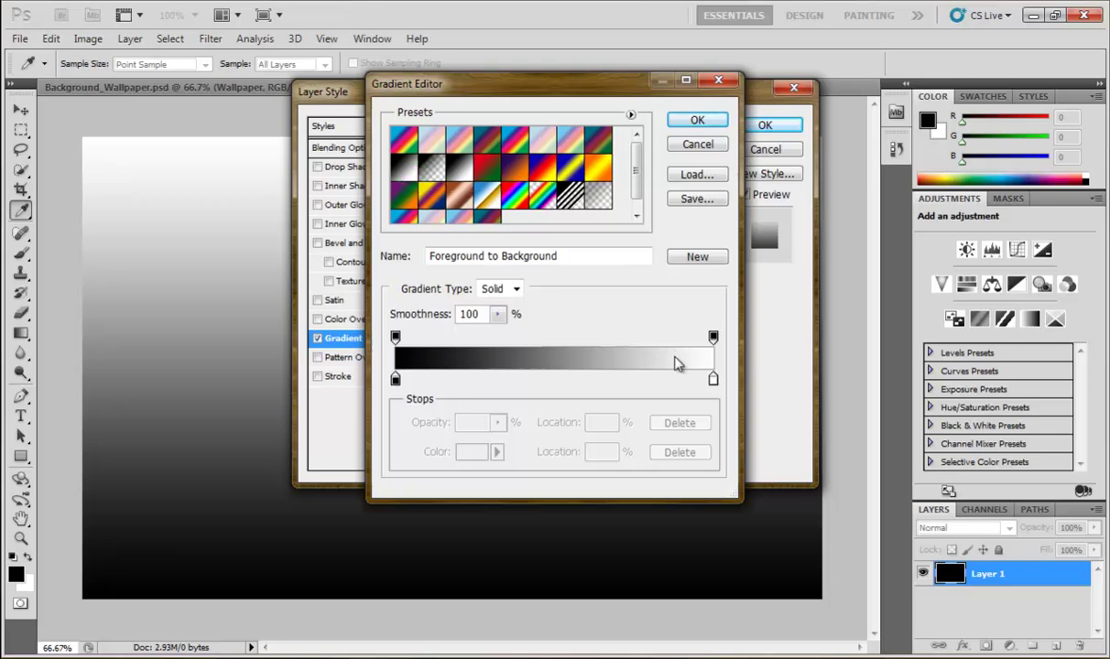
pyautogui.click(697, 120)
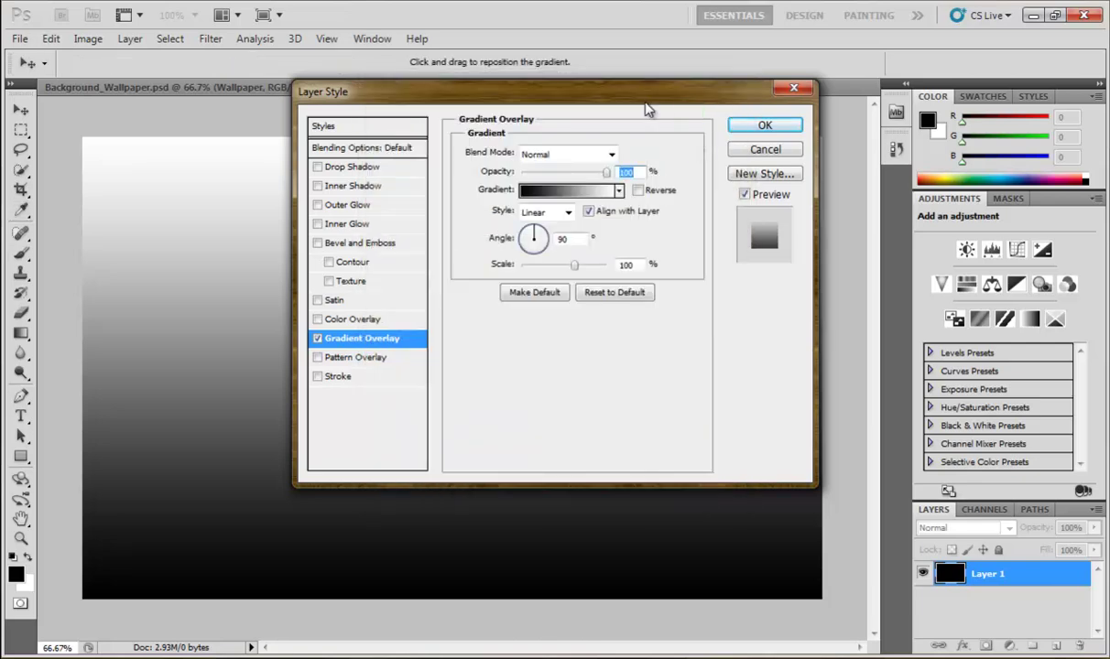
pyautogui.moveTo(646, 102); pyautogui.dragTo(751, 113)
pyautogui.click(854, 137)
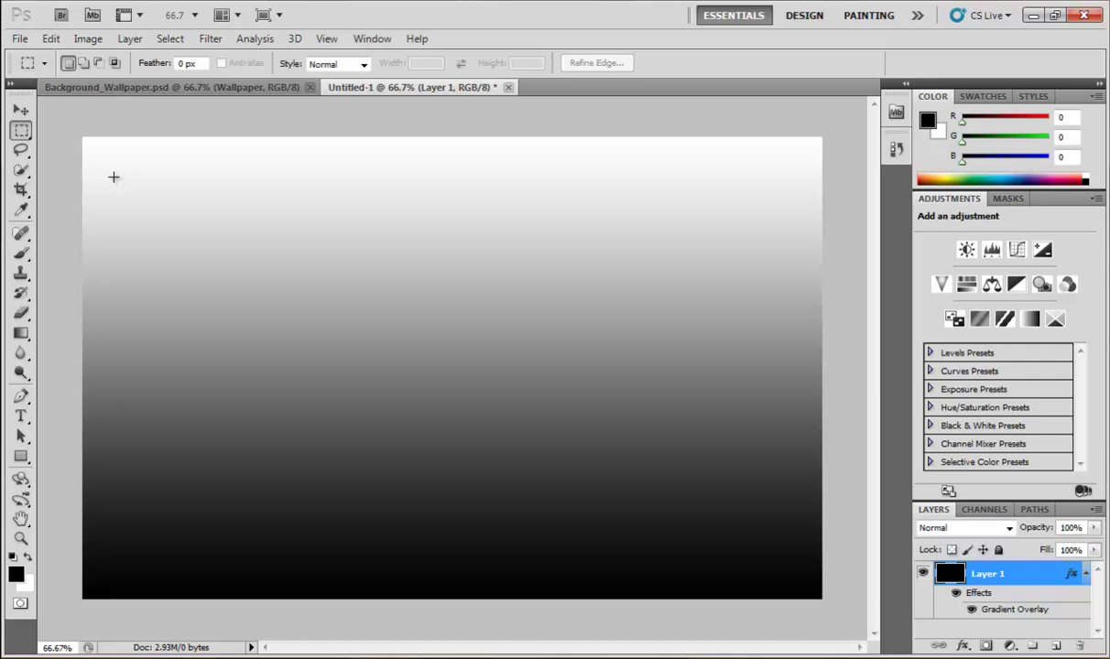
# Flatten Layer 1 with its gradient overlay, then unlock the Background as Layer 0.
pyautogui.moveTo(52, 126); pyautogui.dragTo(839, 599)
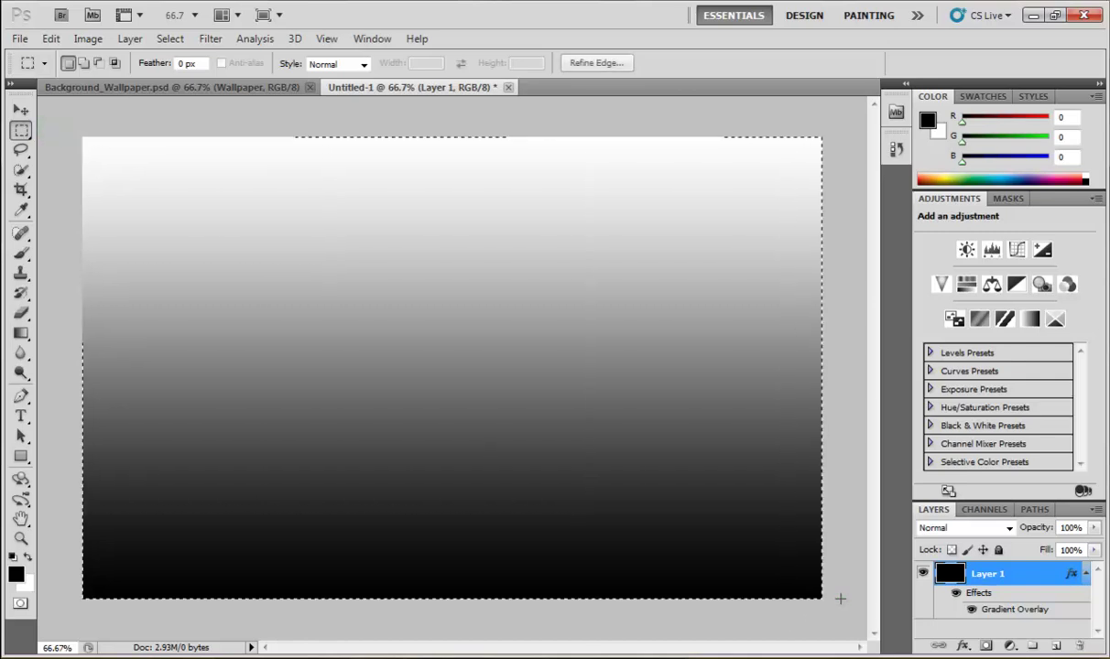
pyautogui.click(840, 599)
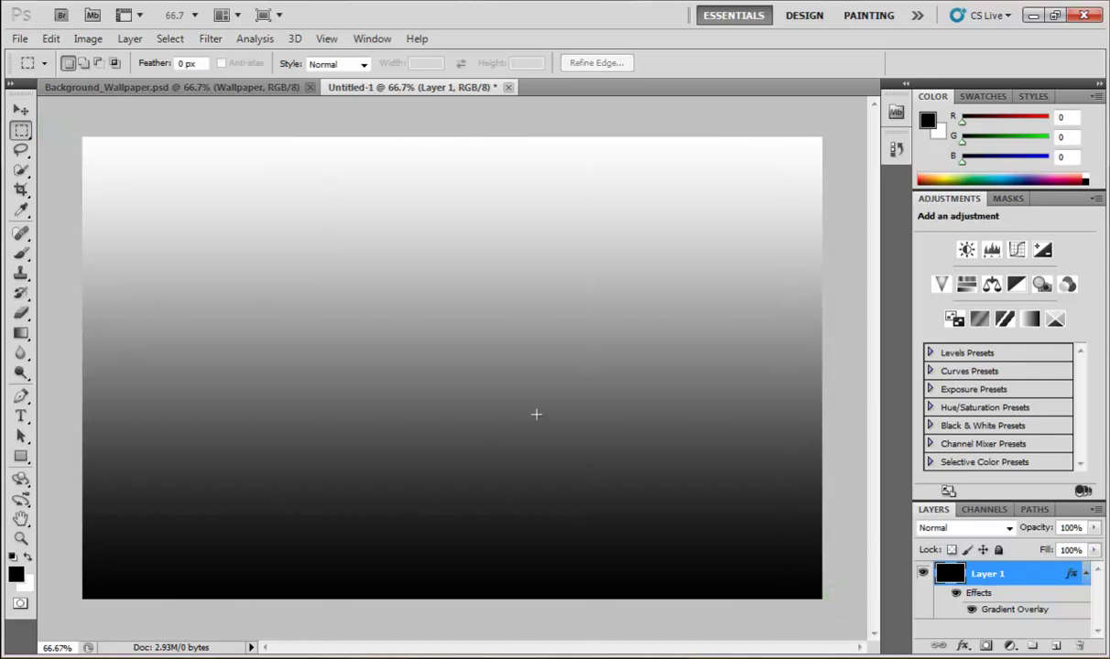
pyautogui.rightClick(1005, 586)
pyautogui.click(1003, 565)
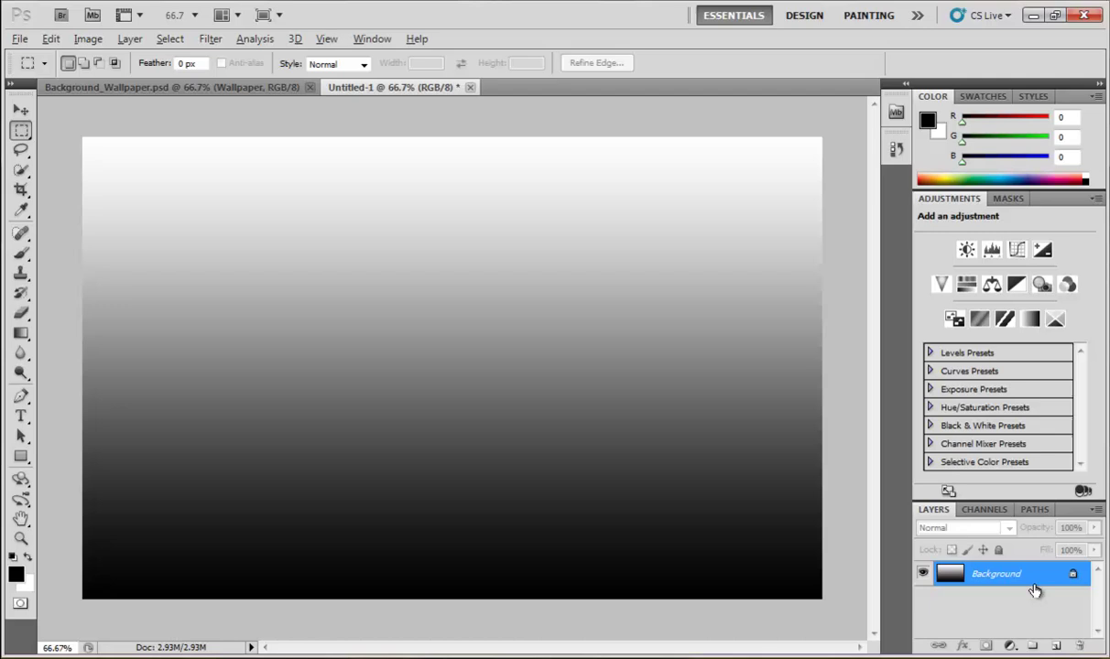
pyautogui.click(1033, 588)
pyautogui.keyDown('alt'); pyautogui.doubleClick(1035, 582); pyautogui.keyUp('alt')
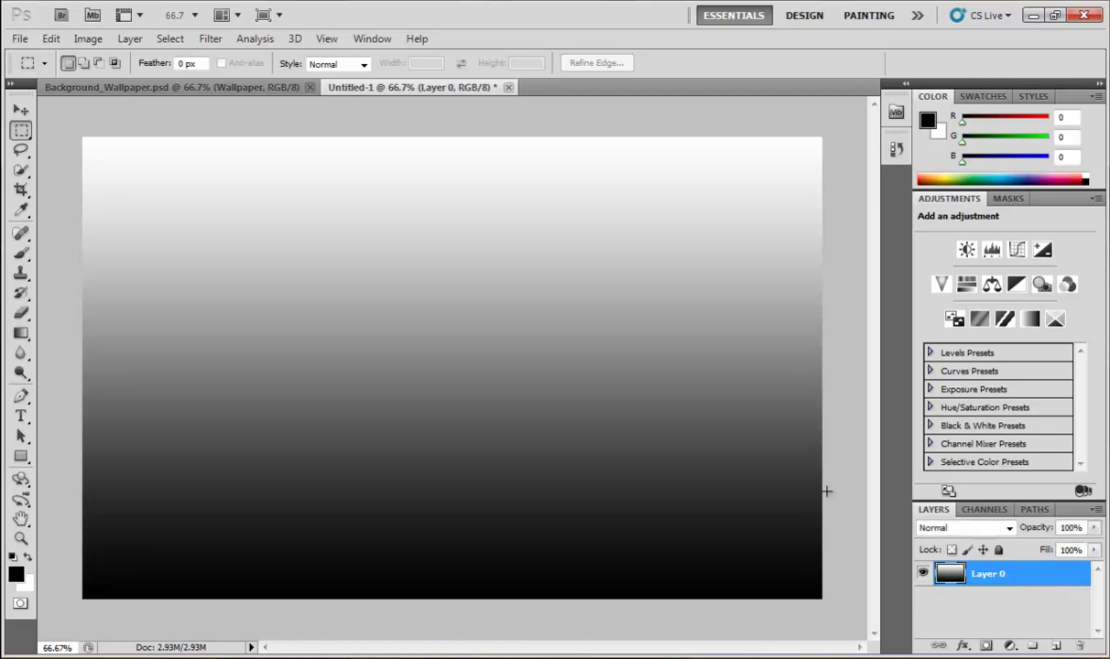
# Open the Filter > Distort > Wave settings and choose the Square wave type.
pyautogui.click(207, 39)
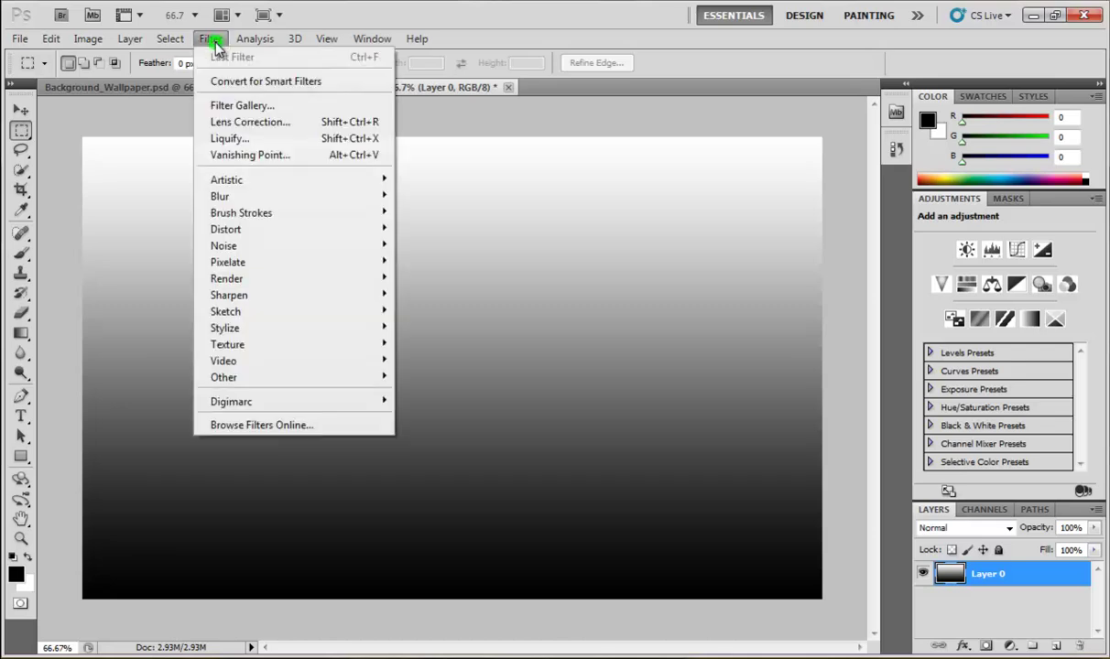
pyautogui.click(273, 229)
pyautogui.click(440, 393)
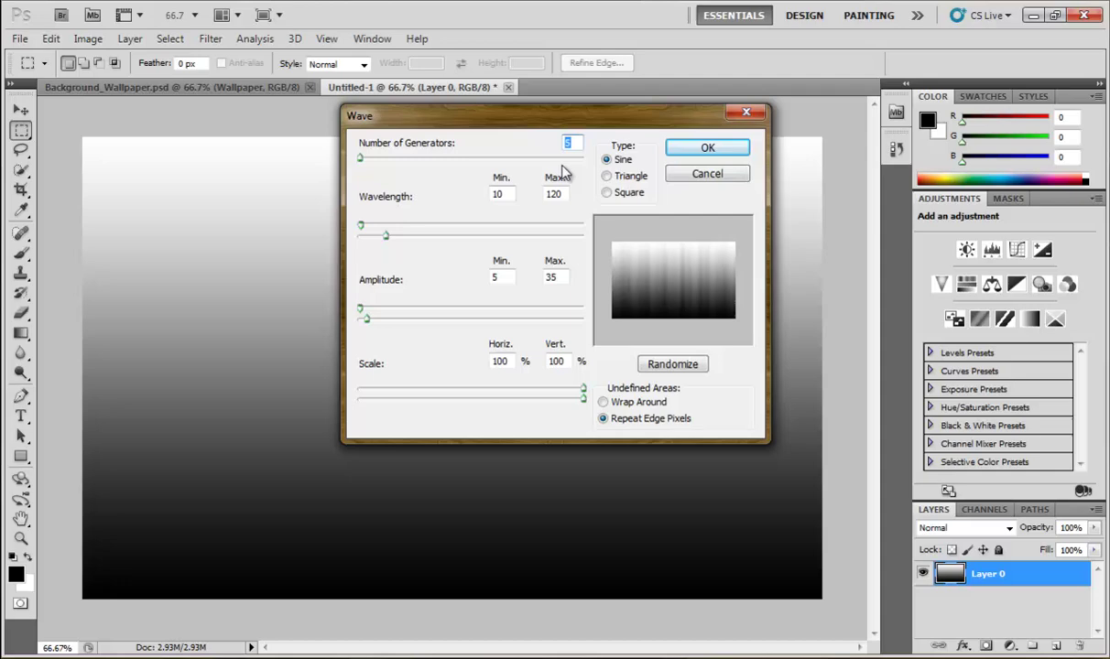
pyautogui.doubleClick(570, 143)
pyautogui.write('11')
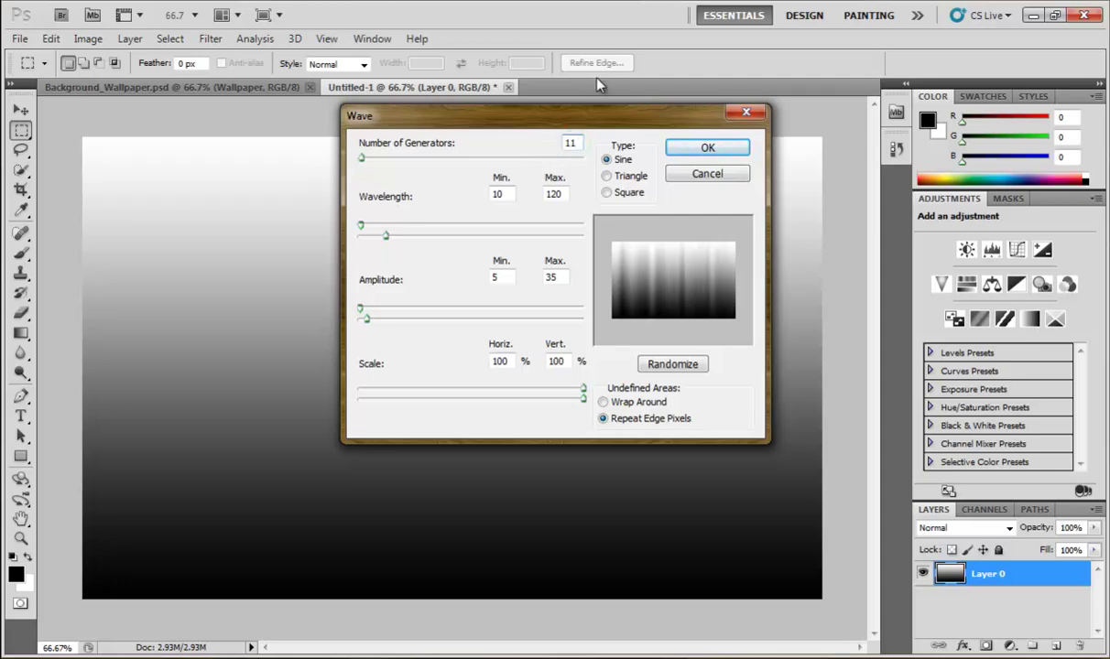
pyautogui.click(607, 194)
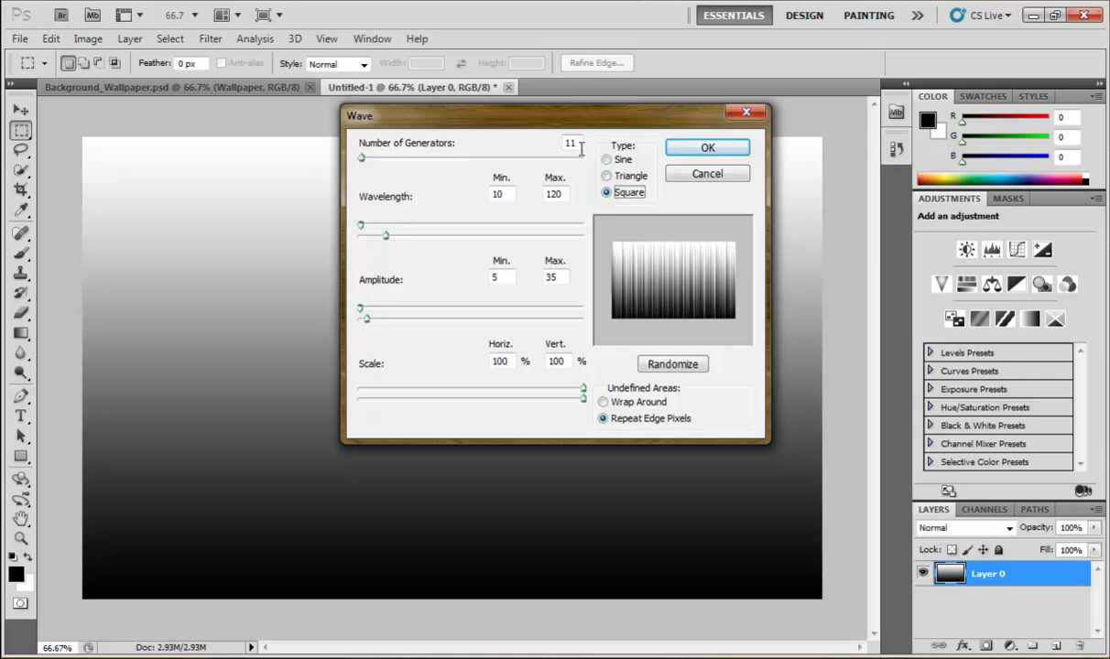
# Set Number of Generators to 12 and apply the Wave filter.
pyautogui.doubleClick(572, 142)
pyautogui.write('1')
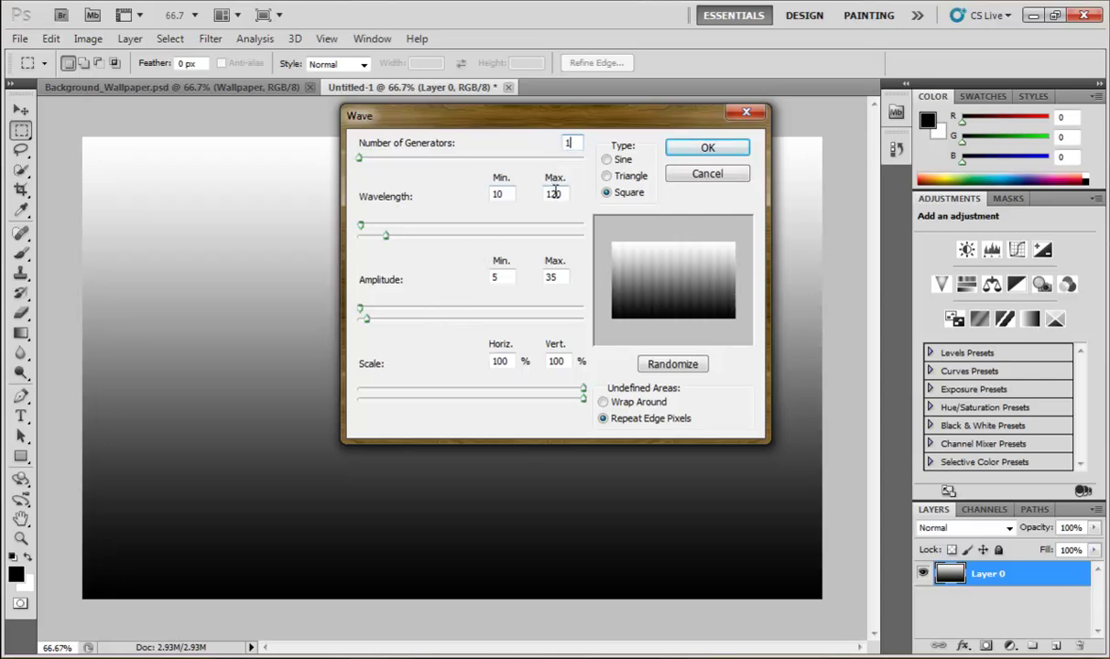
pyautogui.write('1')
pyautogui.press('BackSpace')
pyautogui.write('00')
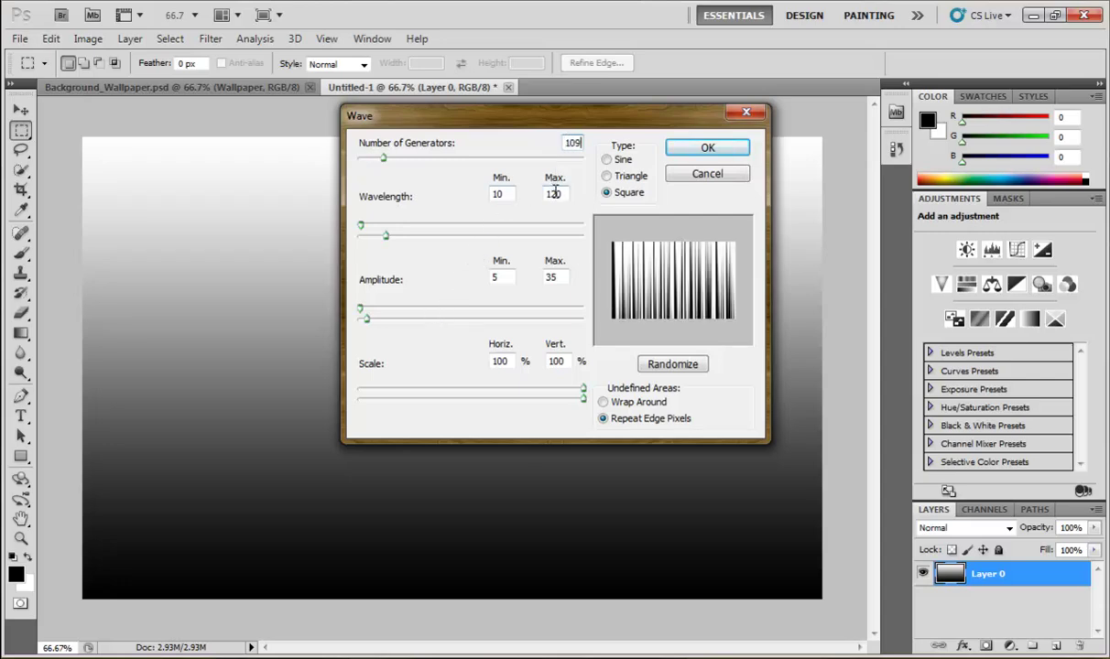
pyautogui.press('BackSpace')
pyautogui.press('BackSpace')
pyautogui.write('0')
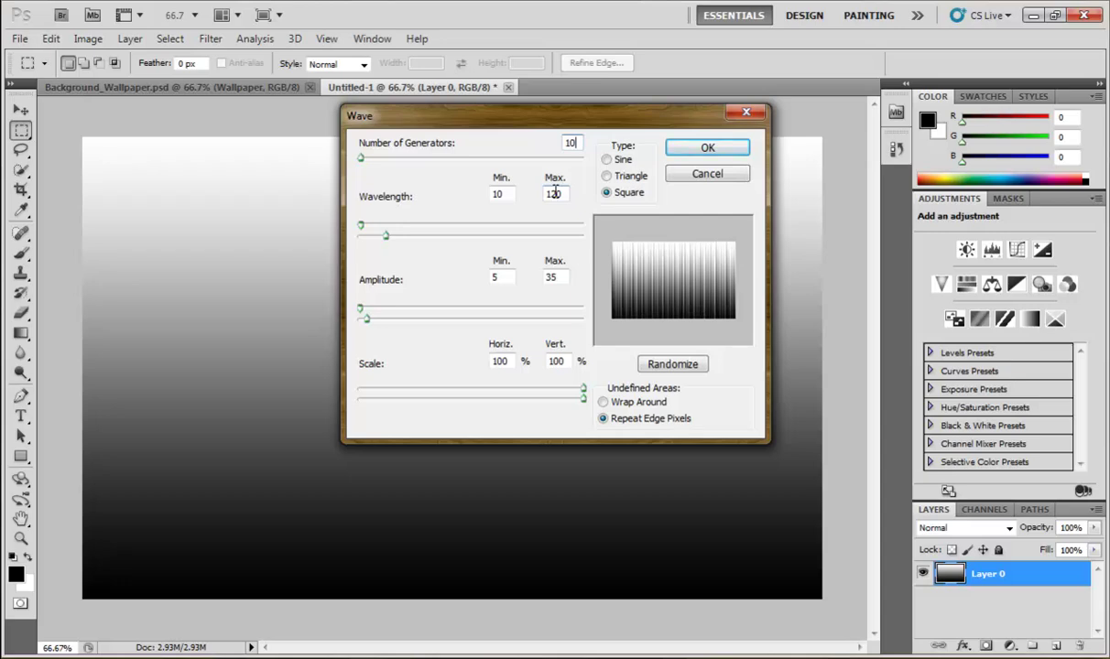
pyautogui.press('BackSpace')
pyautogui.write('2')
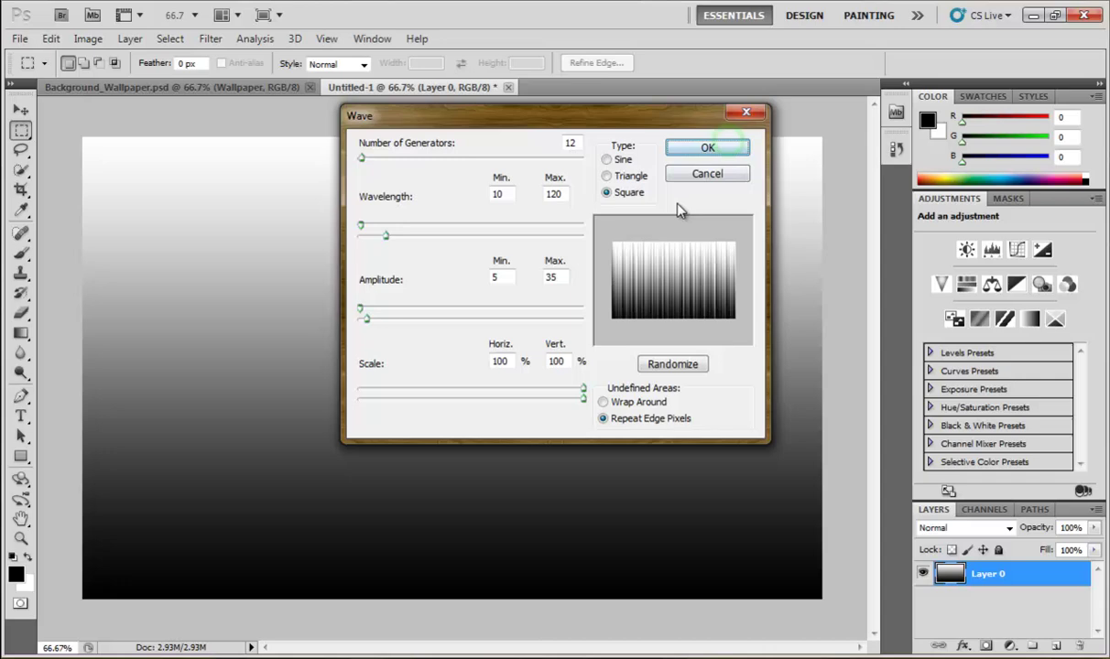
pyautogui.click(702, 147)
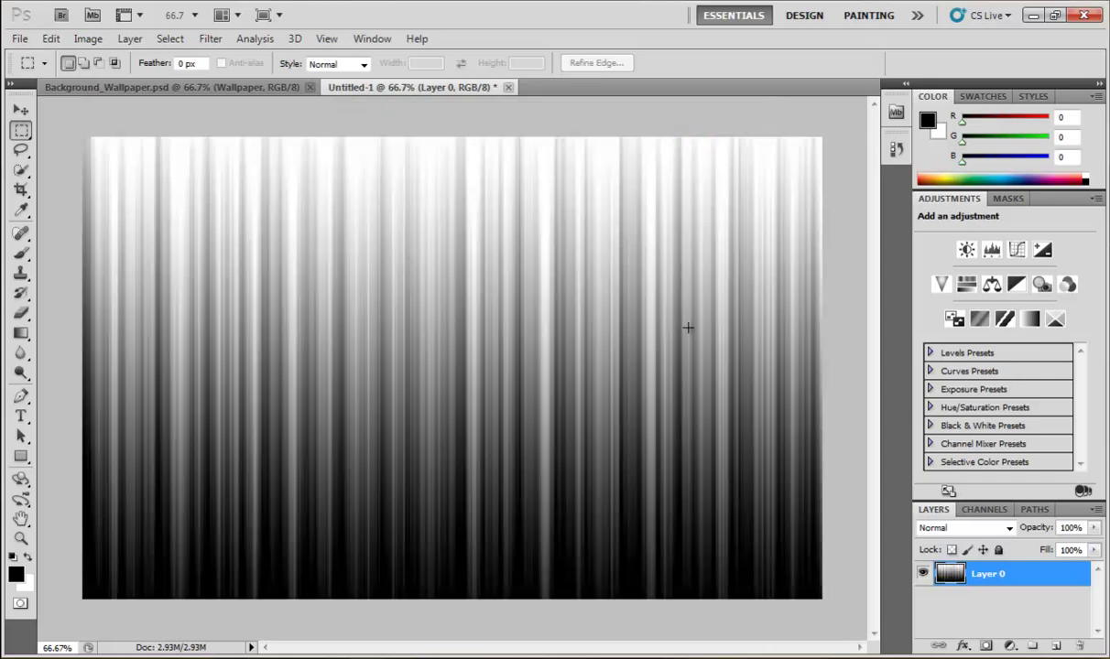
# Add a Gradient Overlay to Layer 0 through Blending Options and edit its gradient.
pyautogui.rightClick(1047, 587)
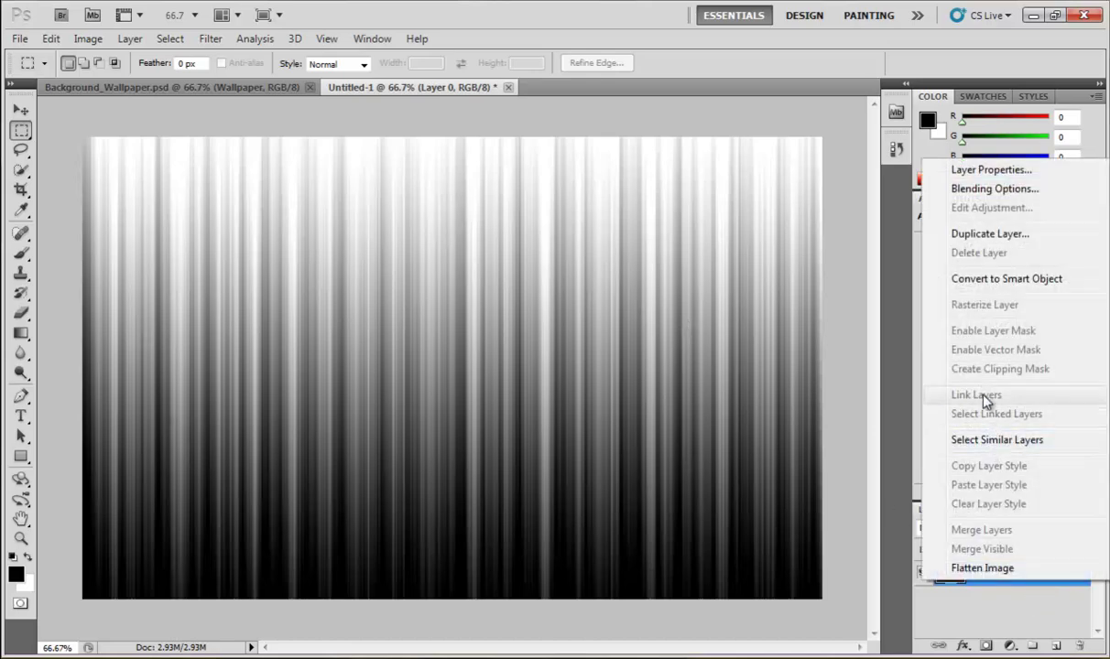
pyautogui.click(996, 189)
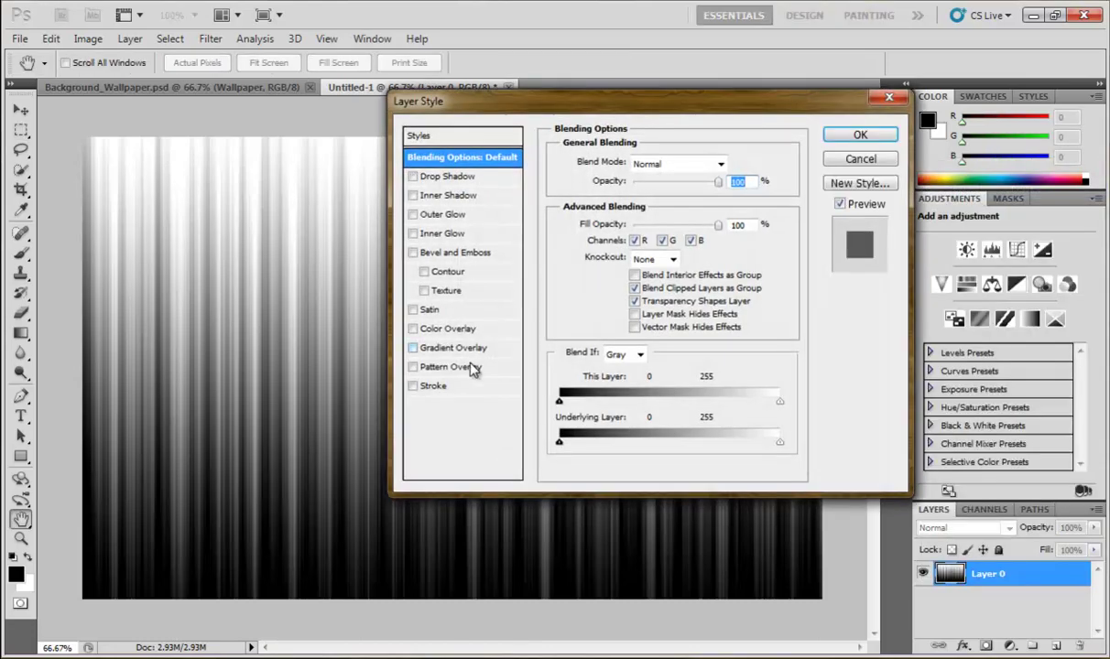
pyautogui.click(453, 348)
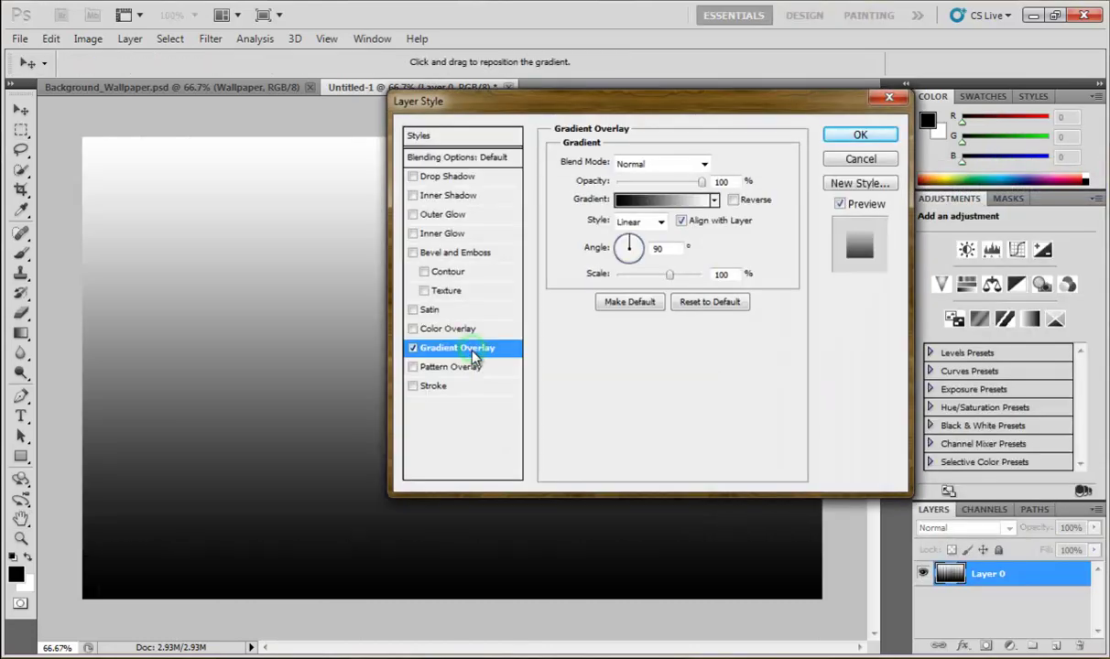
pyautogui.click(682, 199)
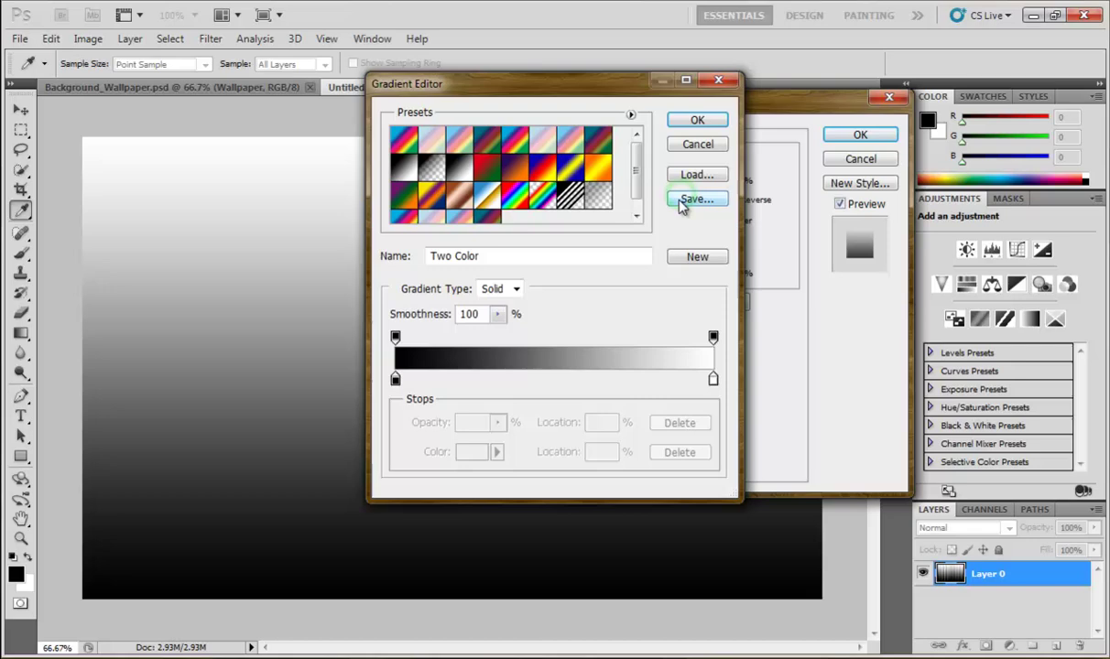
# Append the Spectrums gradient set and pick the Spectrum rainbow preset.
pyautogui.click(630, 115)
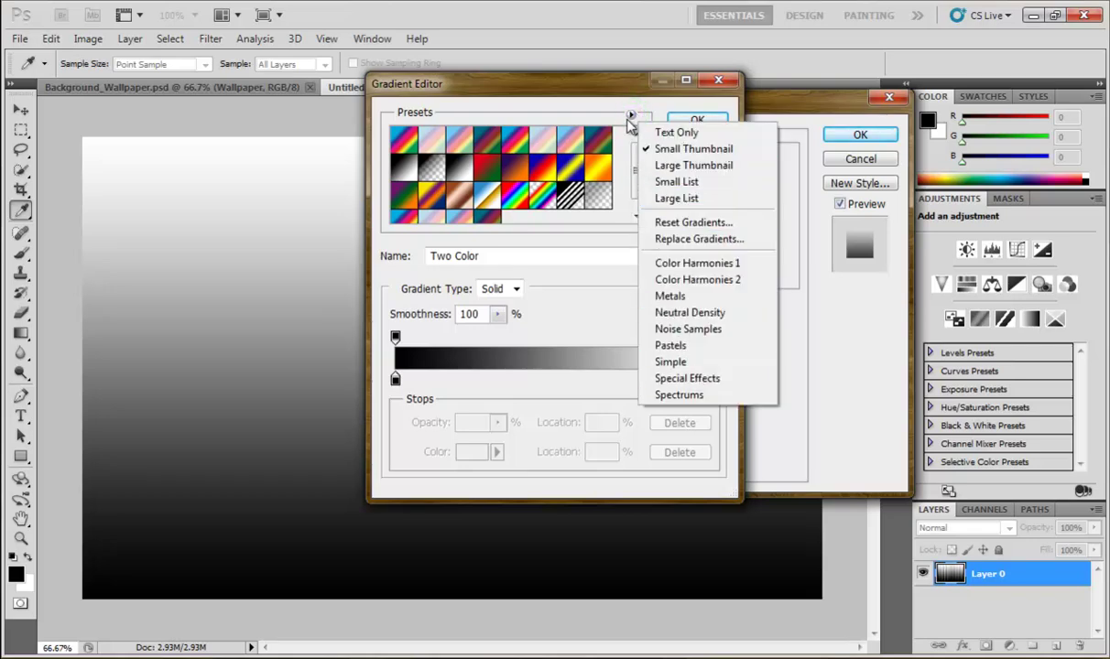
pyautogui.click(666, 394)
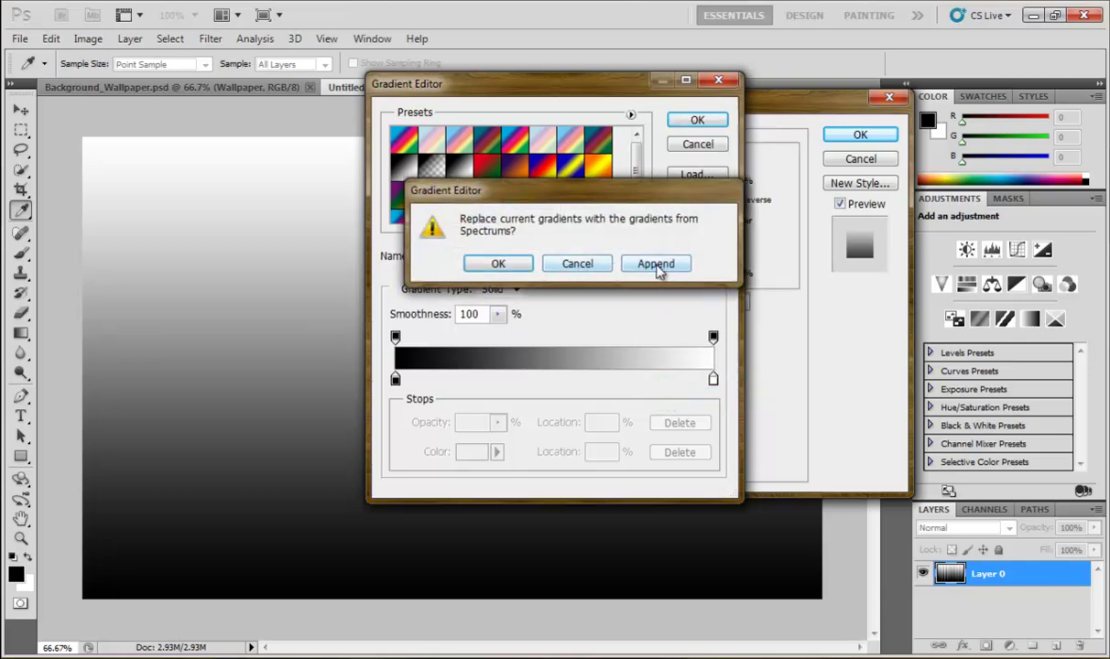
pyautogui.click(661, 265)
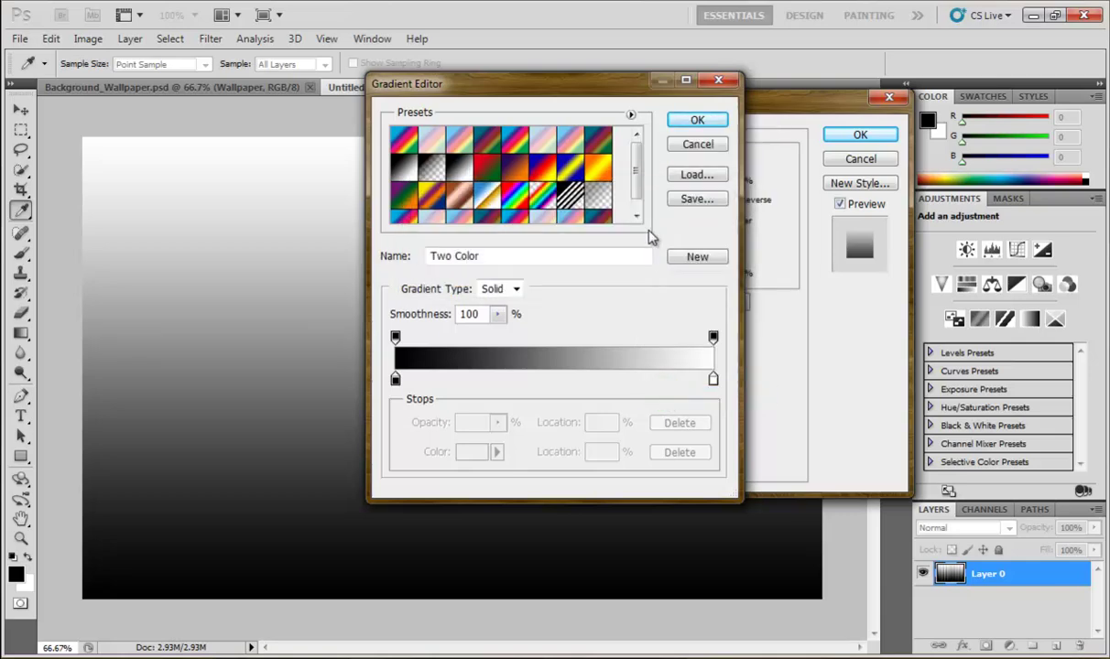
pyautogui.moveTo(636, 150)
pyautogui.mouseDown()
pyautogui.moveTo(637, 190)
pyautogui.moveTo(638, 157)
pyautogui.mouseUp()
pyautogui.click(393, 133)
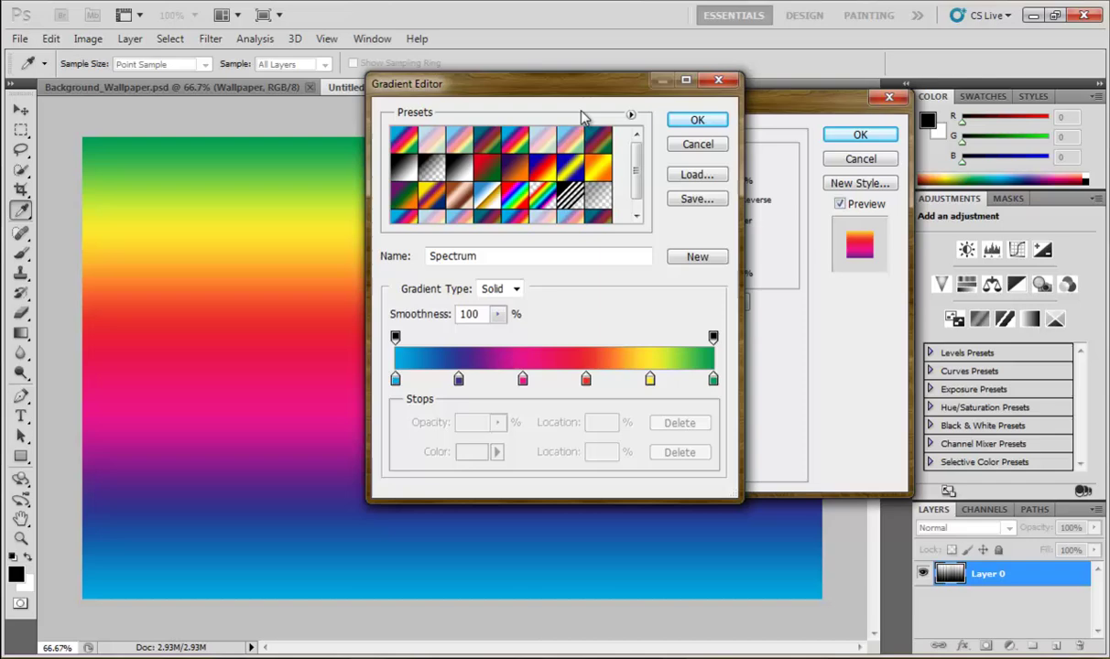
# Accept the Spectrum gradient, set its angle to 0° and blend mode to Linear Burn.
pyautogui.click(698, 121)
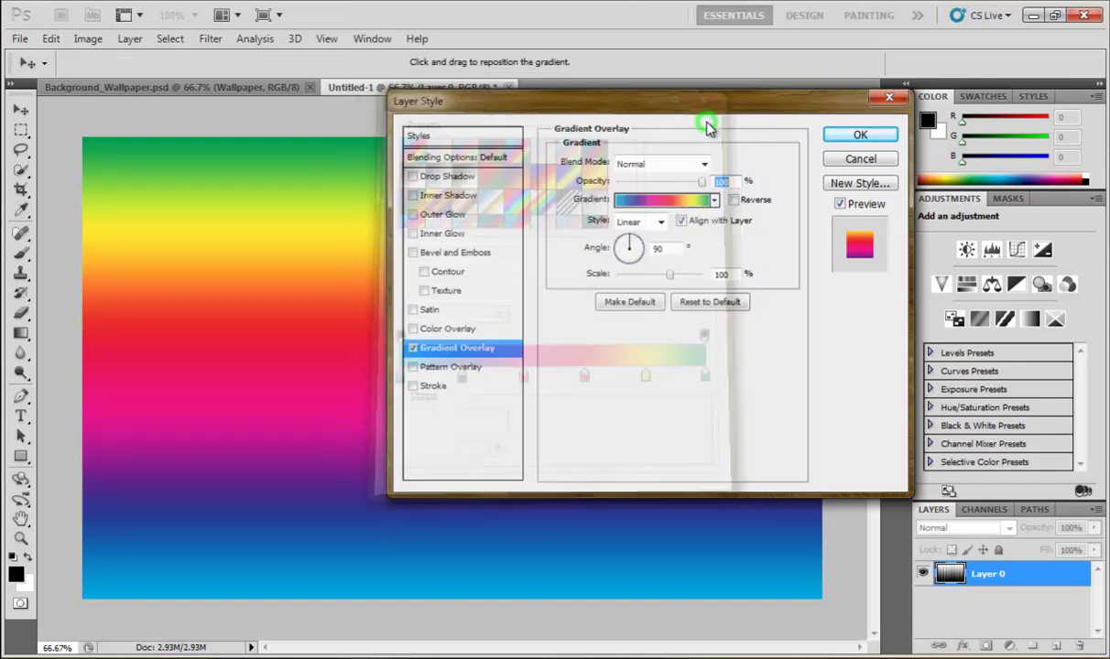
pyautogui.moveTo(630, 249); pyautogui.dragTo(643, 250)
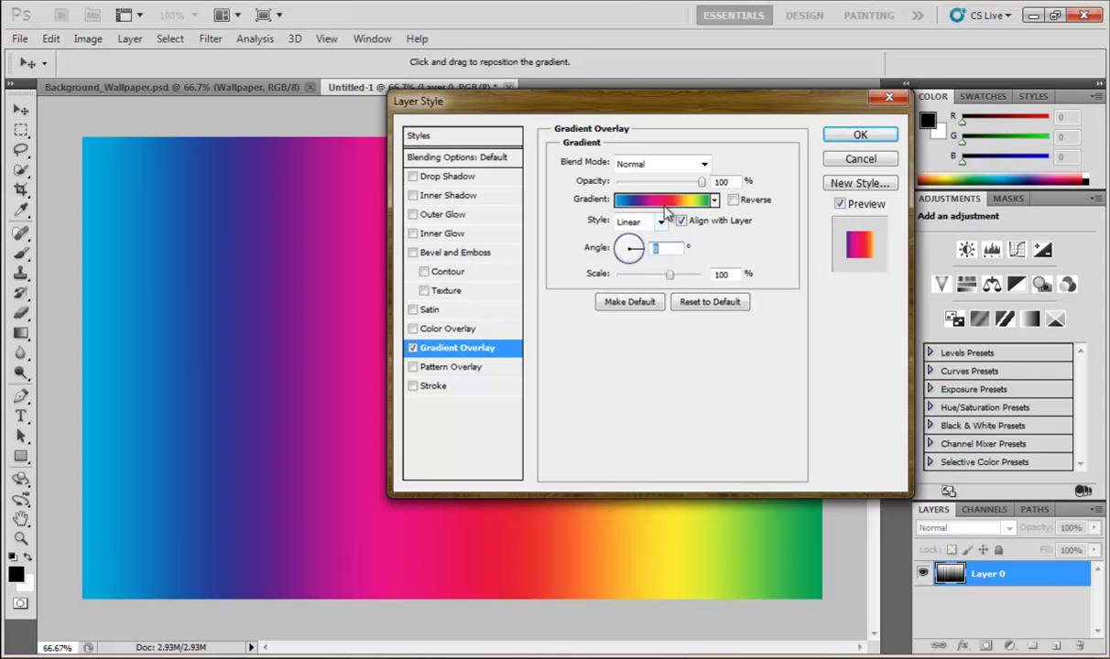
pyautogui.click(656, 164)
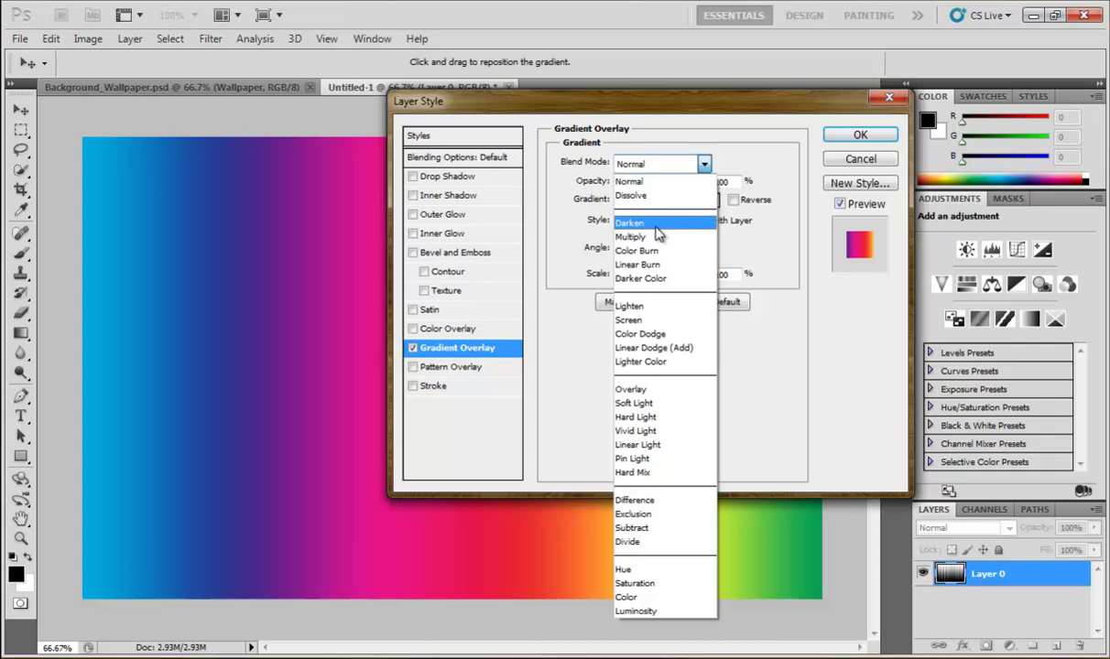
pyautogui.click(666, 265)
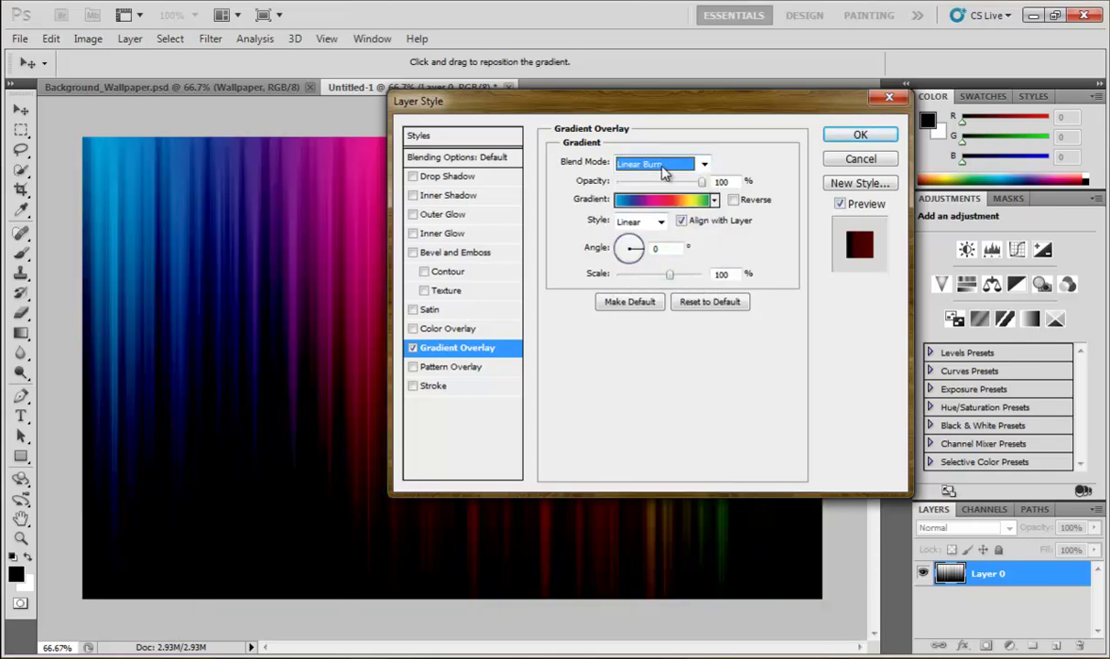
# Preview Color Burn, Multiply, Screen, Overlay, Difference, Exclusion and Subtract blends on the overlay.
pyautogui.press('Up')
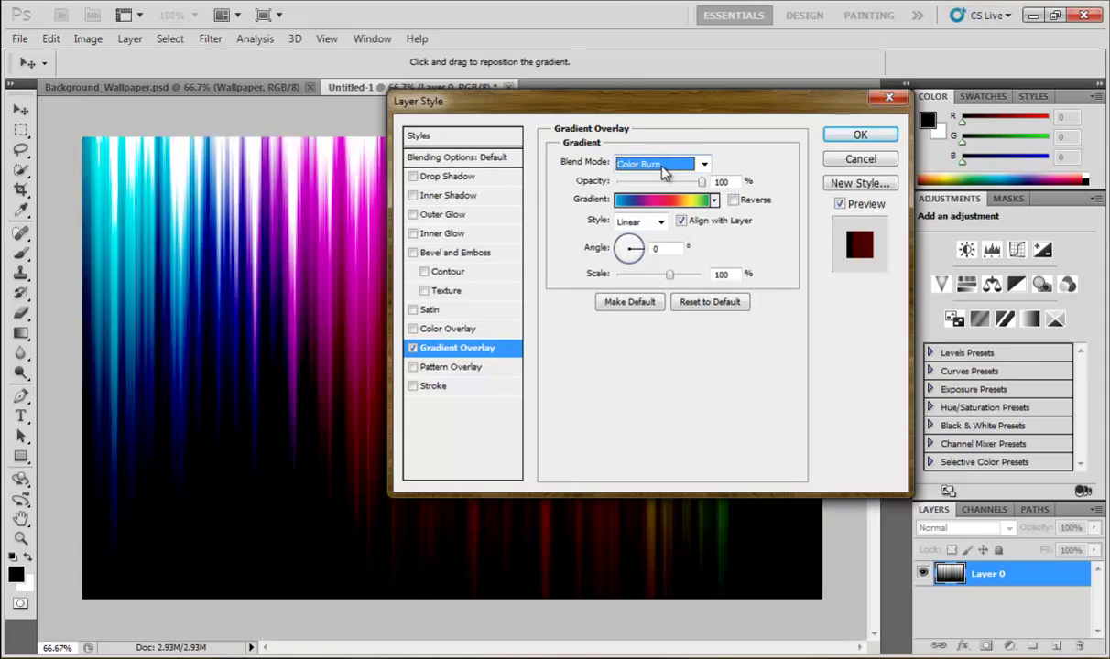
pyautogui.press('Up')
pyautogui.press('Down')
pyautogui.press('Up')
pyautogui.press('Down')
pyautogui.press('Up')
pyautogui.press('Down')
pyautogui.press('Down')
pyautogui.press('Down')
pyautogui.press('Down')
pyautogui.press('Down')
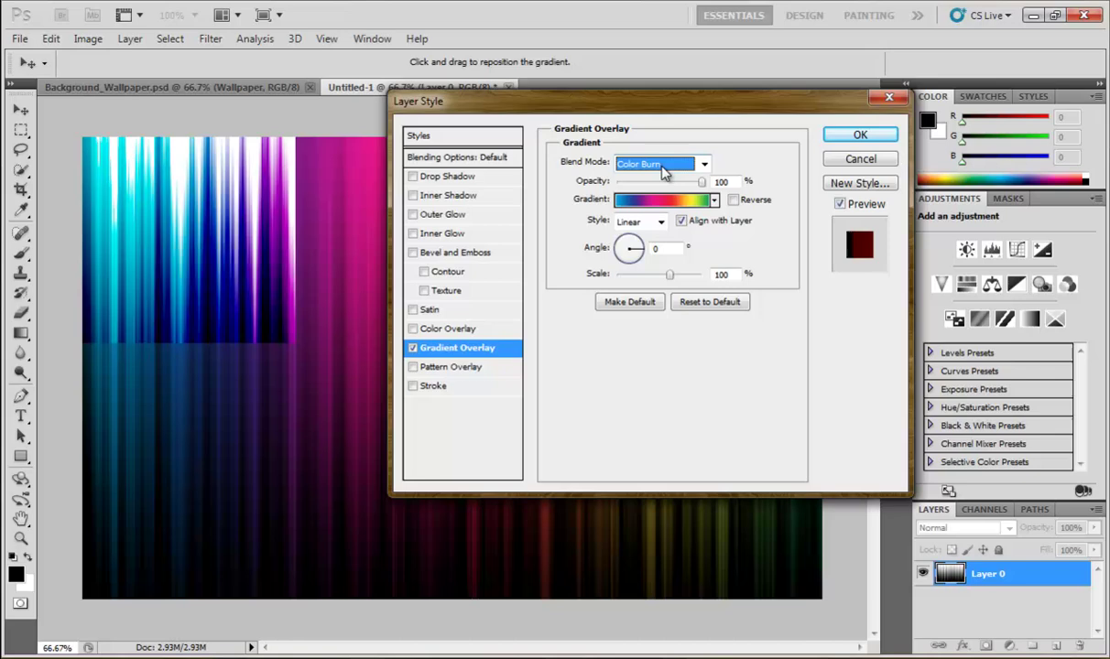
pyautogui.press('Down')
pyautogui.press('Down')
pyautogui.press('Down')
pyautogui.press('Down')
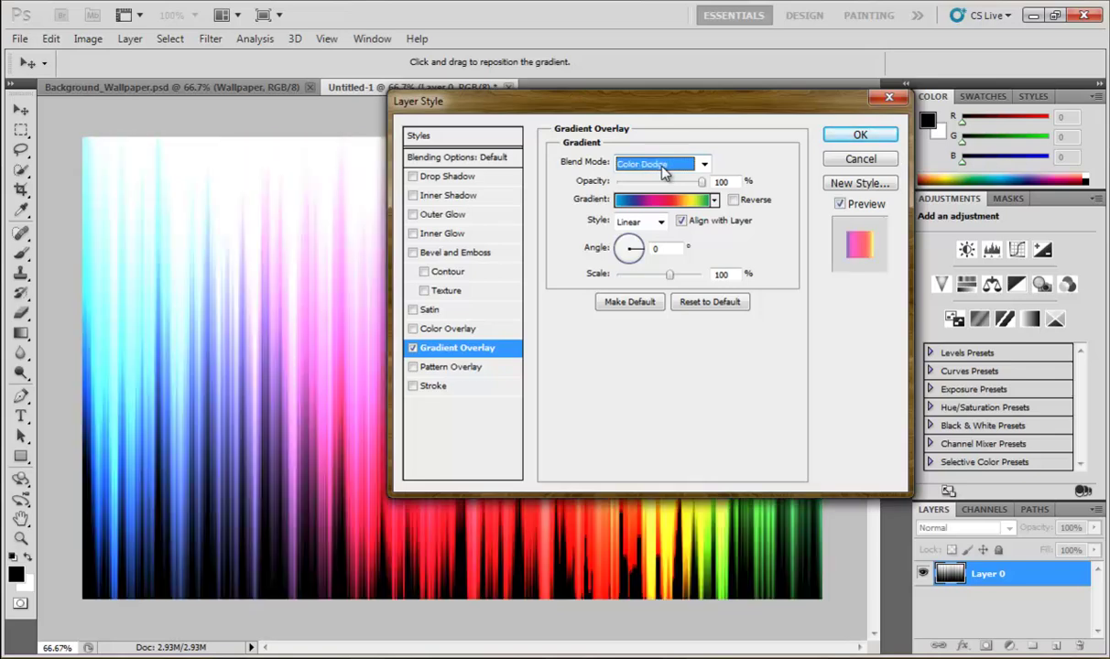
pyautogui.press('Down')
pyautogui.press('Down')
pyautogui.press('Down')
pyautogui.press('Down')
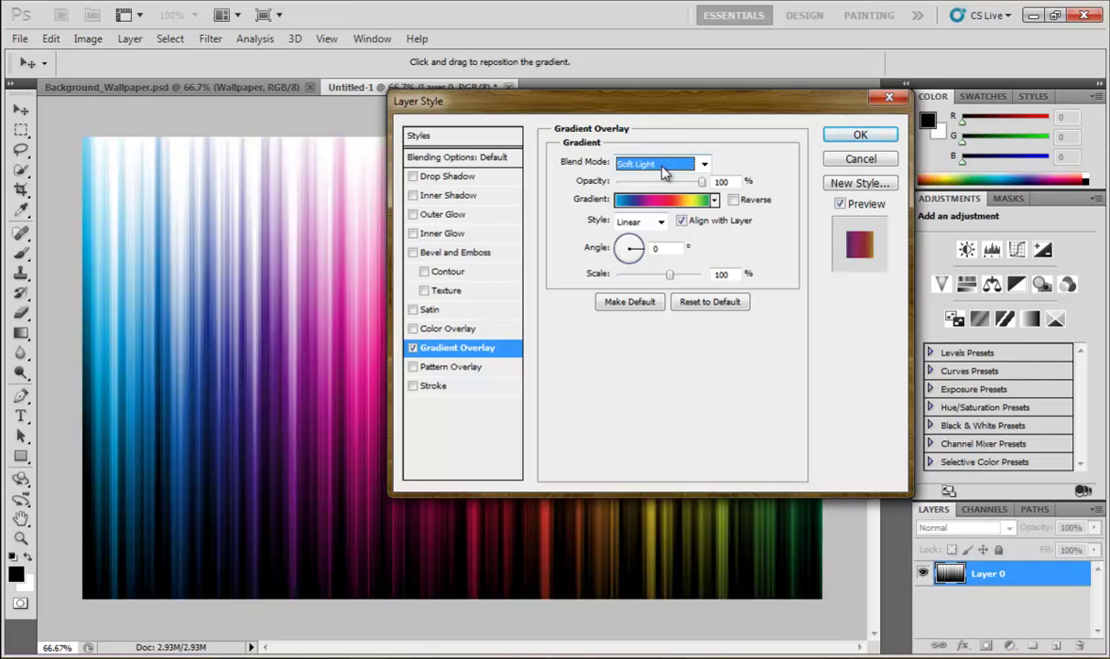
pyautogui.press('Down')
pyautogui.press('Down')
pyautogui.press('Down')
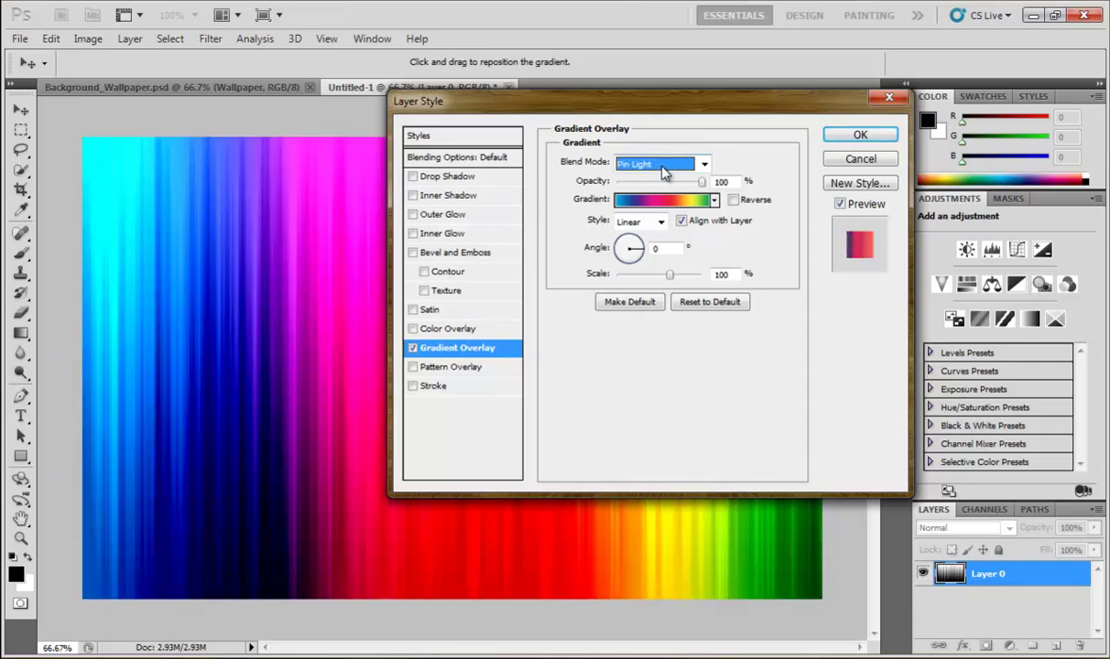
pyautogui.press('Down')
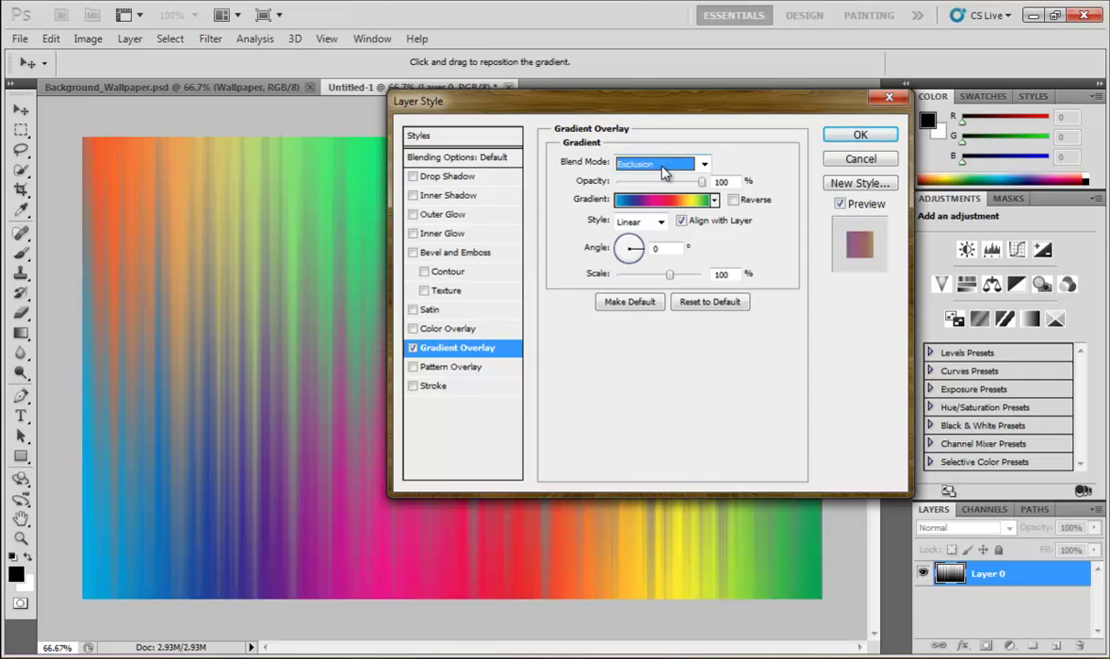
pyautogui.press('Down')
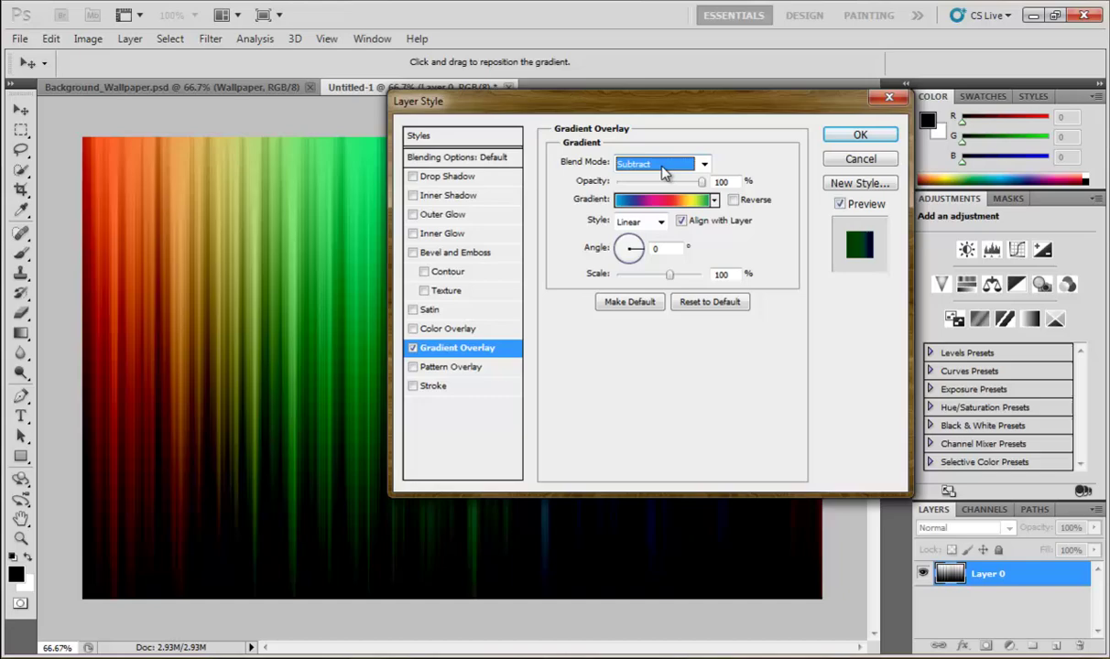
# Preview Saturation, Luminosity, Divide and Soft Light, then settle on Linear Burn.
pyautogui.moveTo(632, 109); pyautogui.dragTo(624, 68)
pyautogui.press('Down')
pyautogui.press('Down')
pyautogui.press('Down')
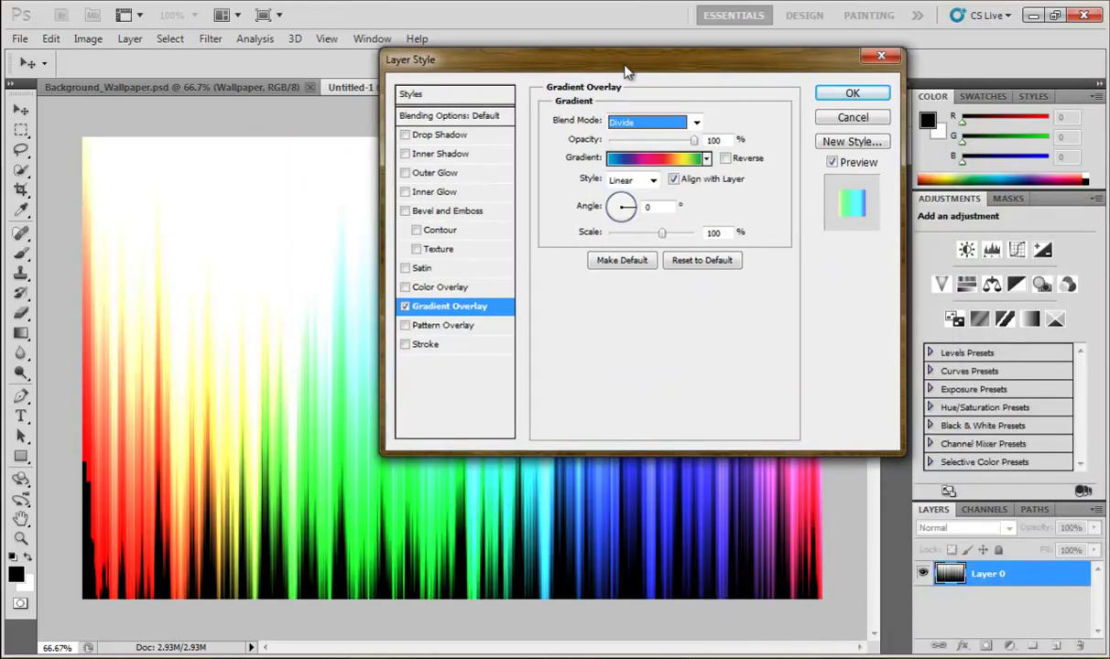
pyautogui.press('Down')
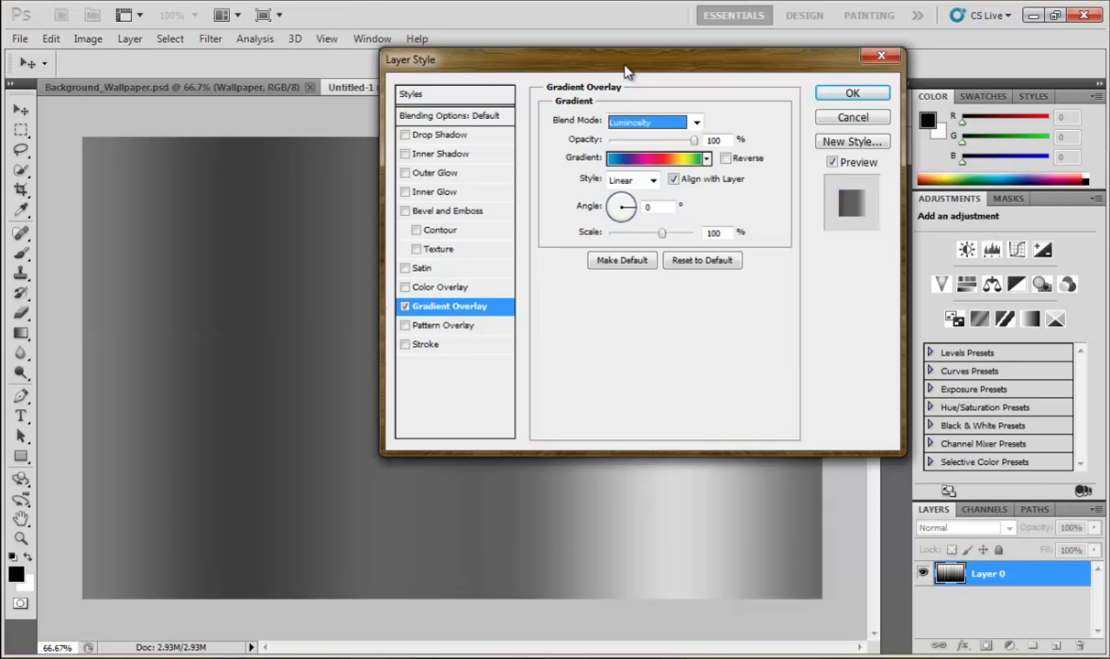
pyautogui.press('Up')
pyautogui.press('Up')
pyautogui.press('Up')
pyautogui.press('Up')
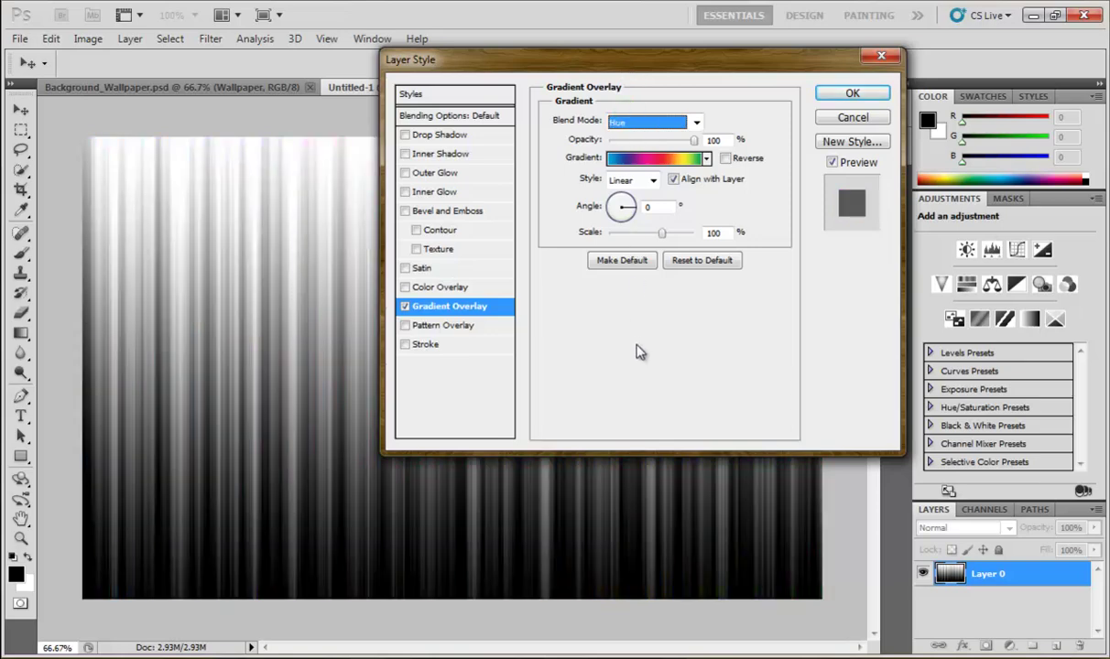
pyautogui.press('Up')
pyautogui.press('Up')
pyautogui.press('Up')
pyautogui.press('Up')
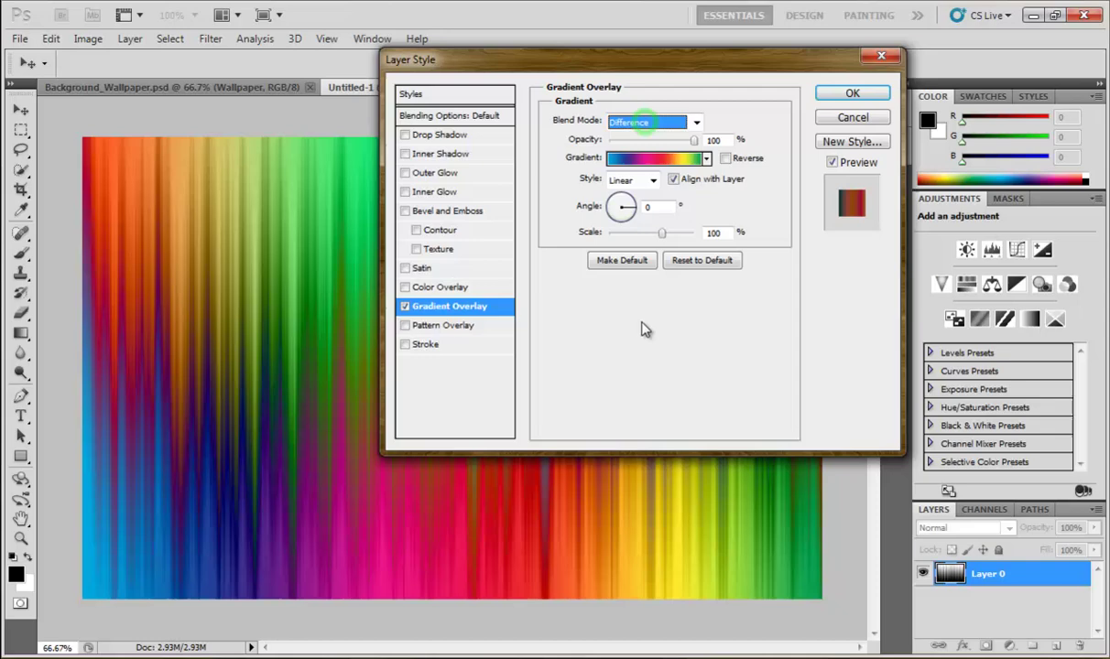
pyautogui.press('Up')
pyautogui.press('Up')
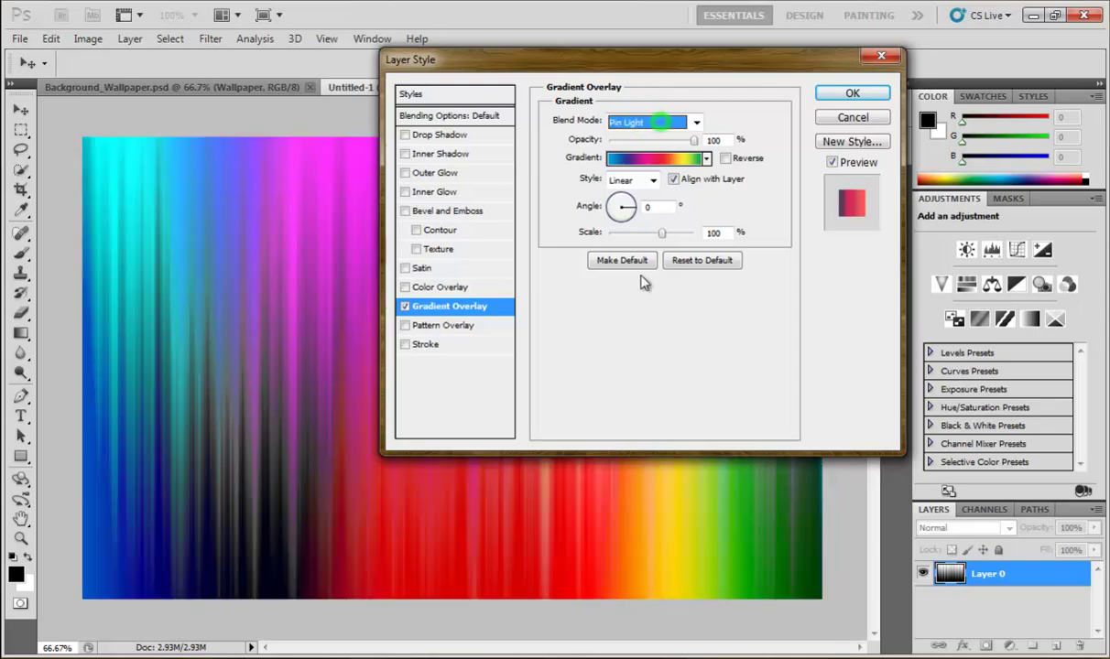
pyautogui.press('Up')
pyautogui.press('Up')
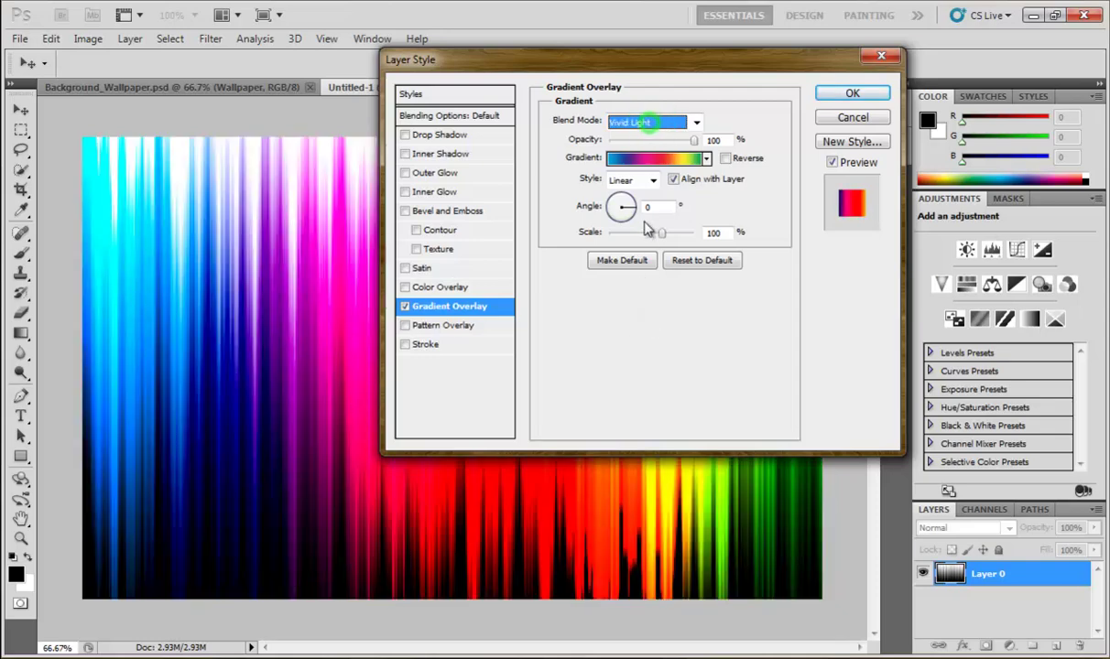
pyautogui.press('Up')
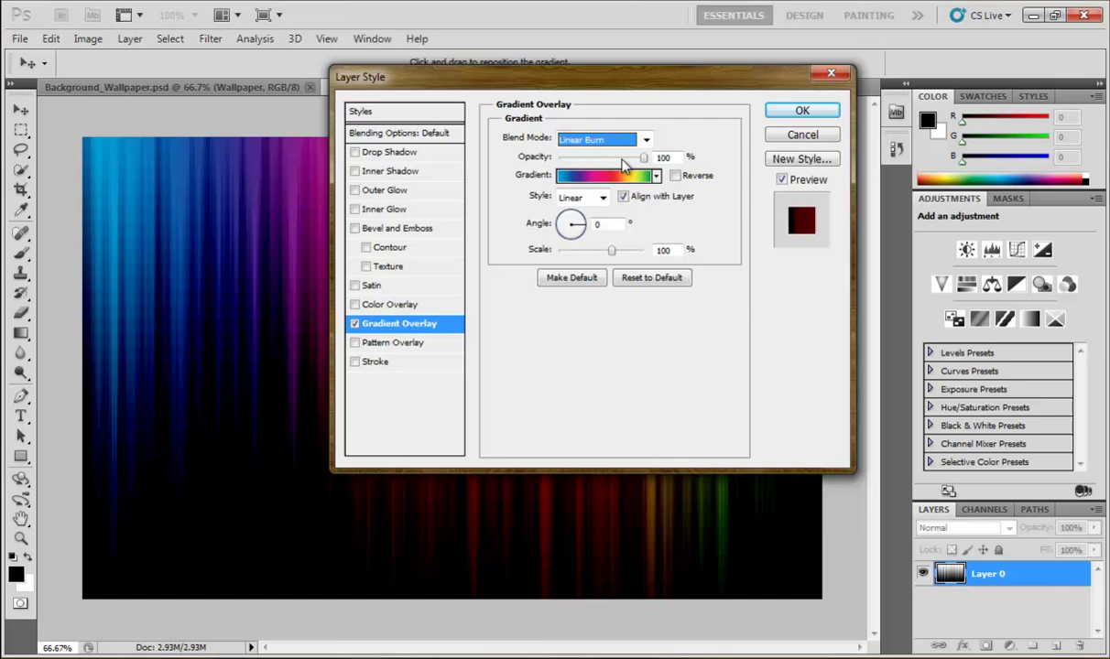
pyautogui.click(614, 149)
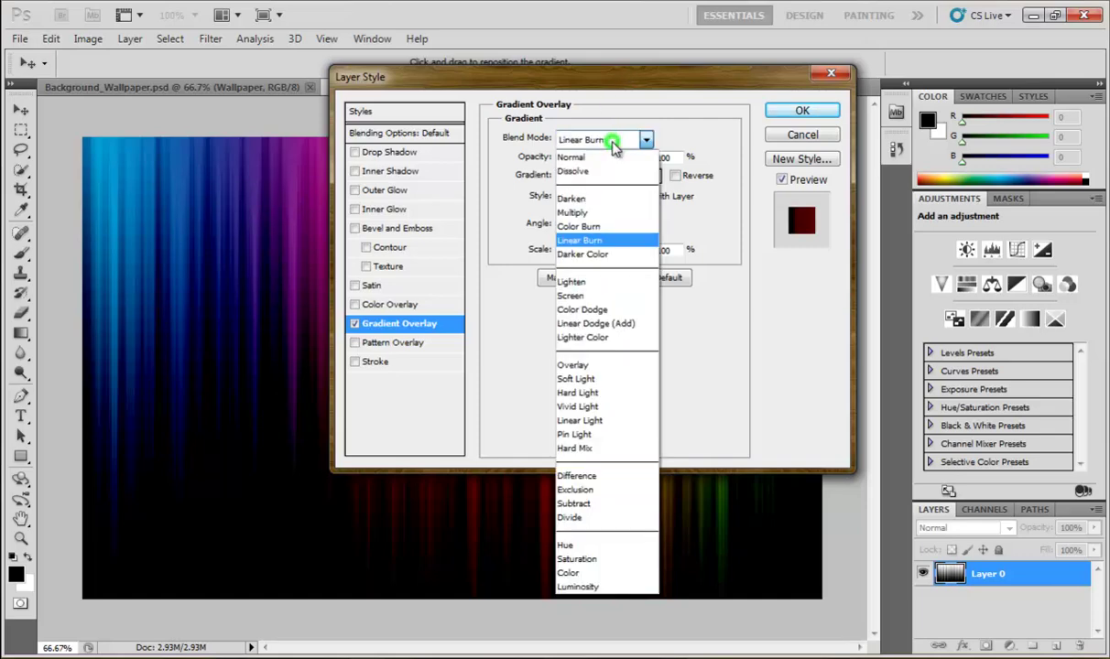
pyautogui.click(613, 148)
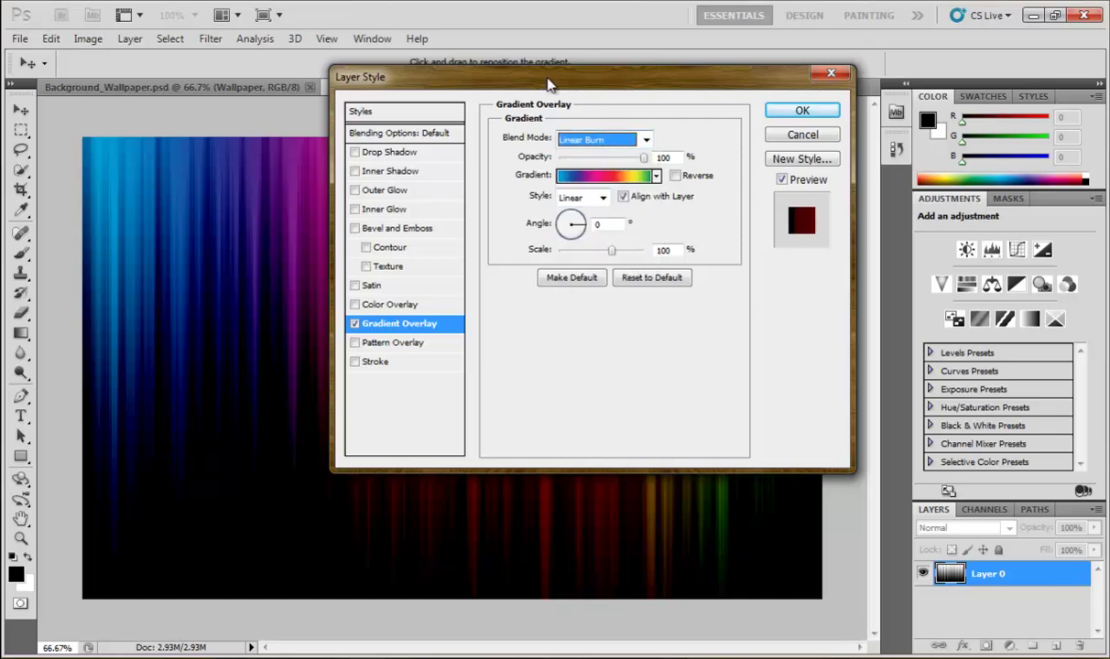
# Apply the gradient overlay to Layer 0 and duplicate the layer.
pyautogui.moveTo(549, 82); pyautogui.dragTo(383, 259)
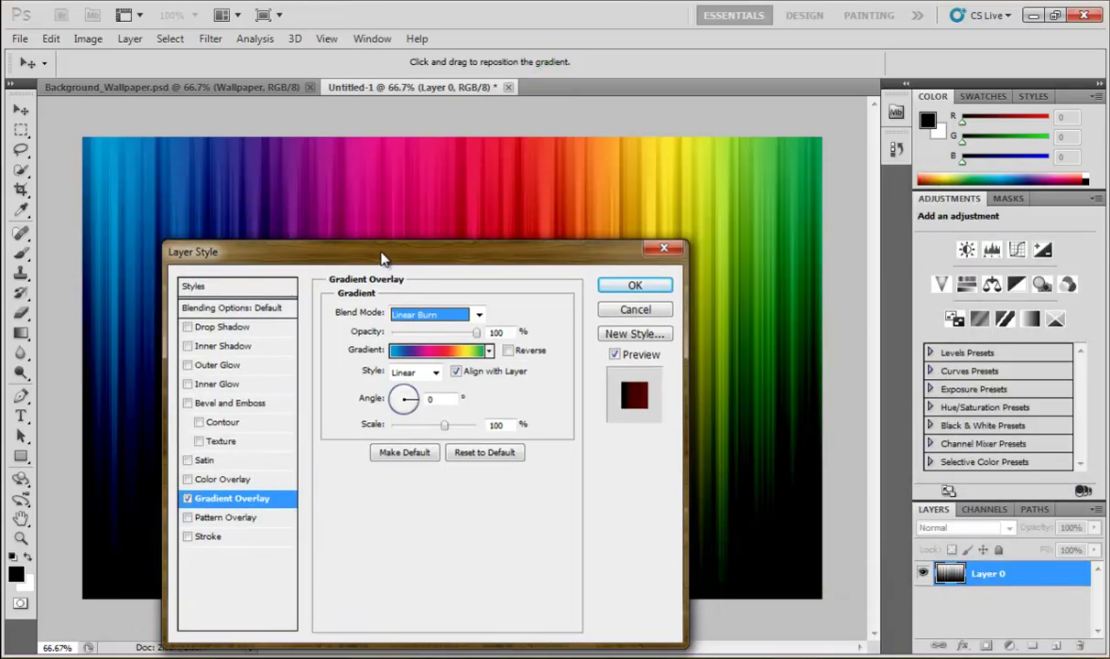
pyautogui.click(634, 284)
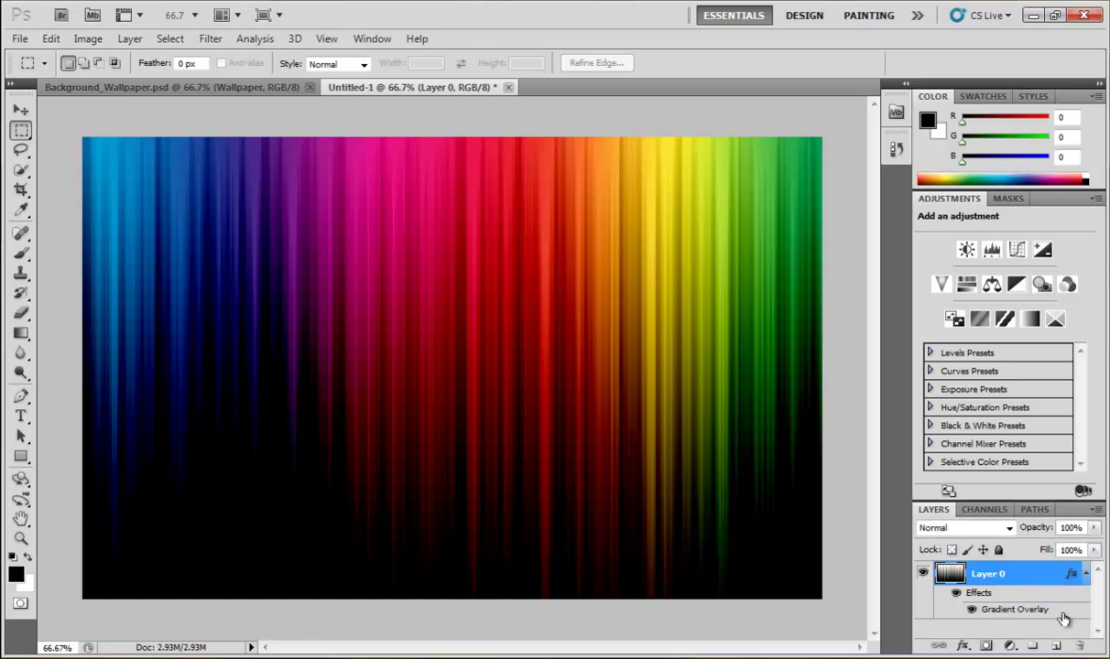
pyautogui.hotkey('ctrl', 'j')
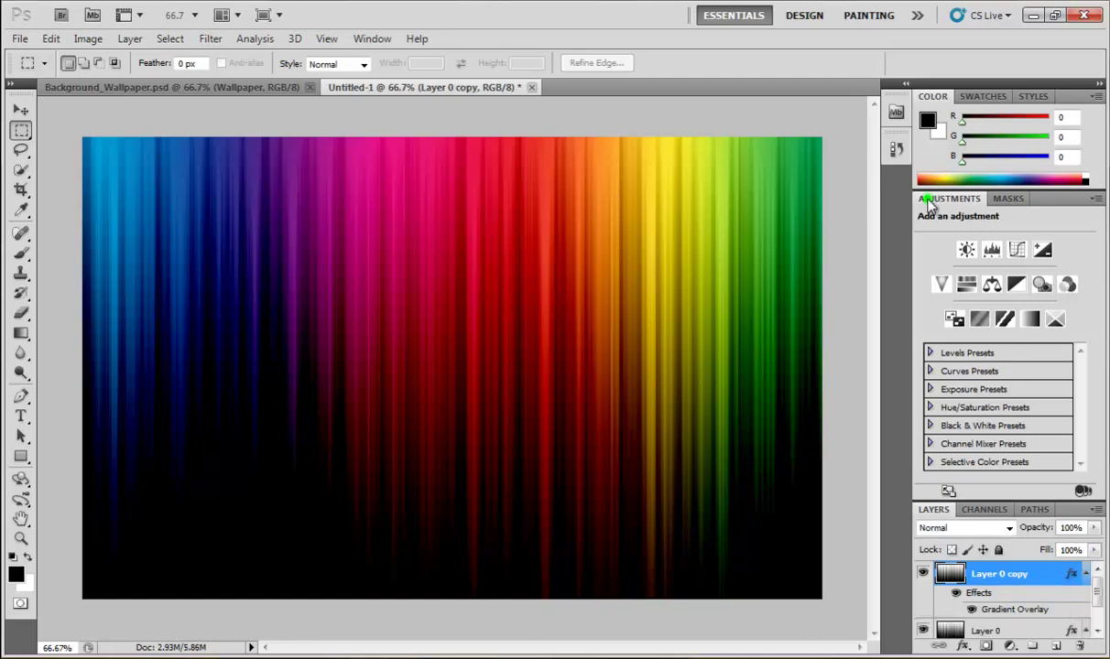
# Rename the original layer bckup_resuly, hide it, and add a new layer above Layer 0 copy.
pyautogui.doubleClick(927, 200)
pyautogui.doubleClick(989, 340)
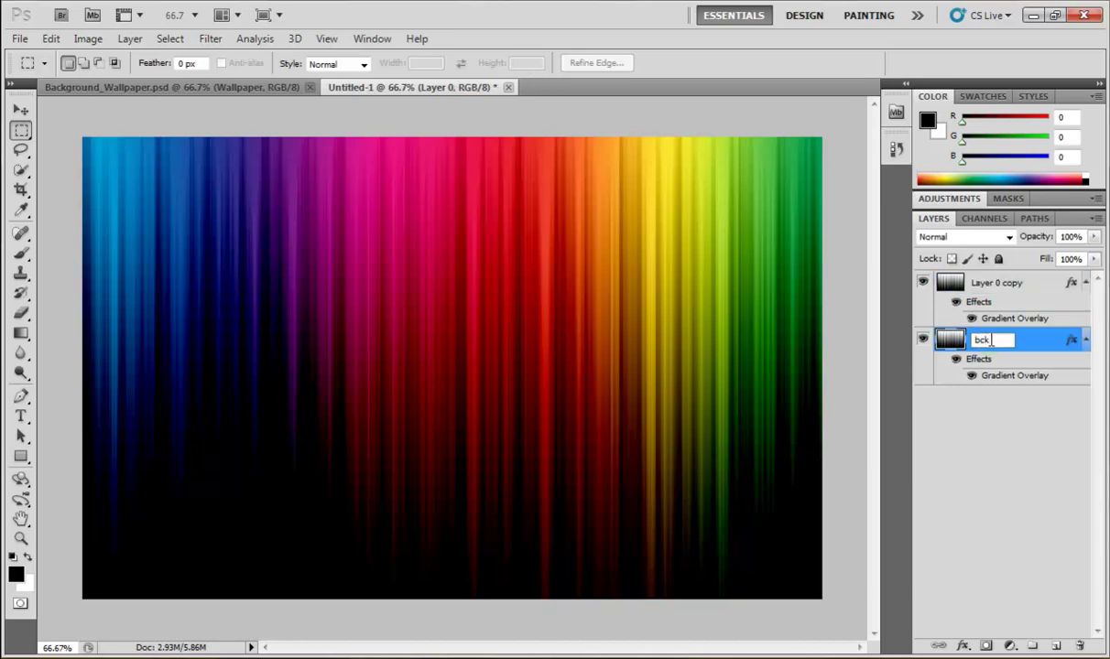
pyautogui.write('bckup_resuly')
pyautogui.press('Return')
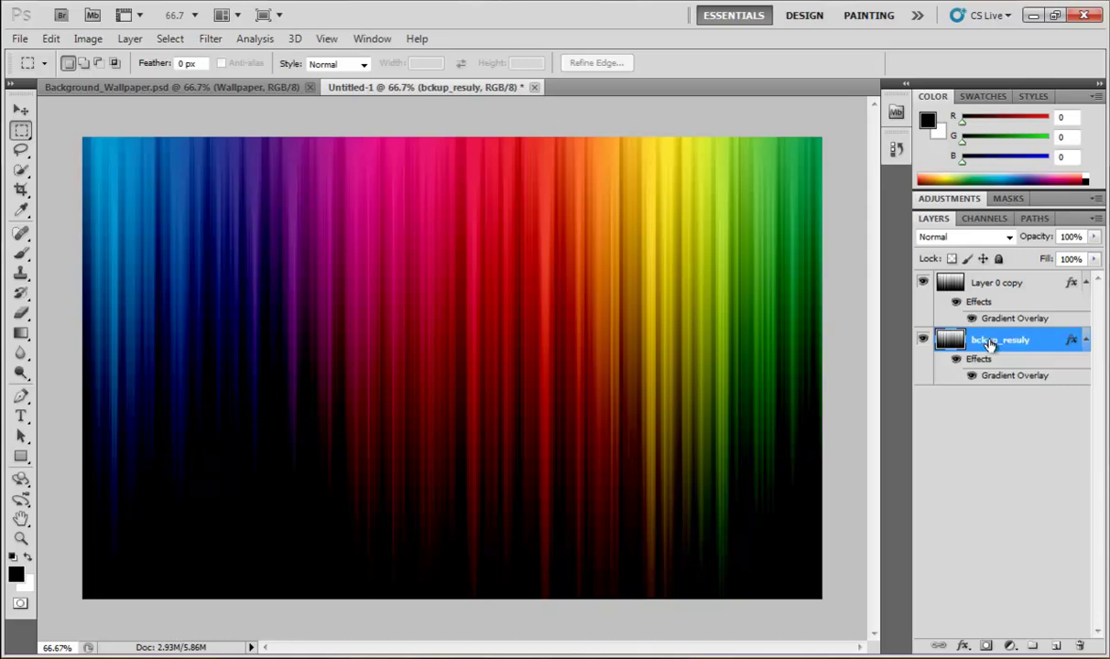
pyautogui.click(923, 339)
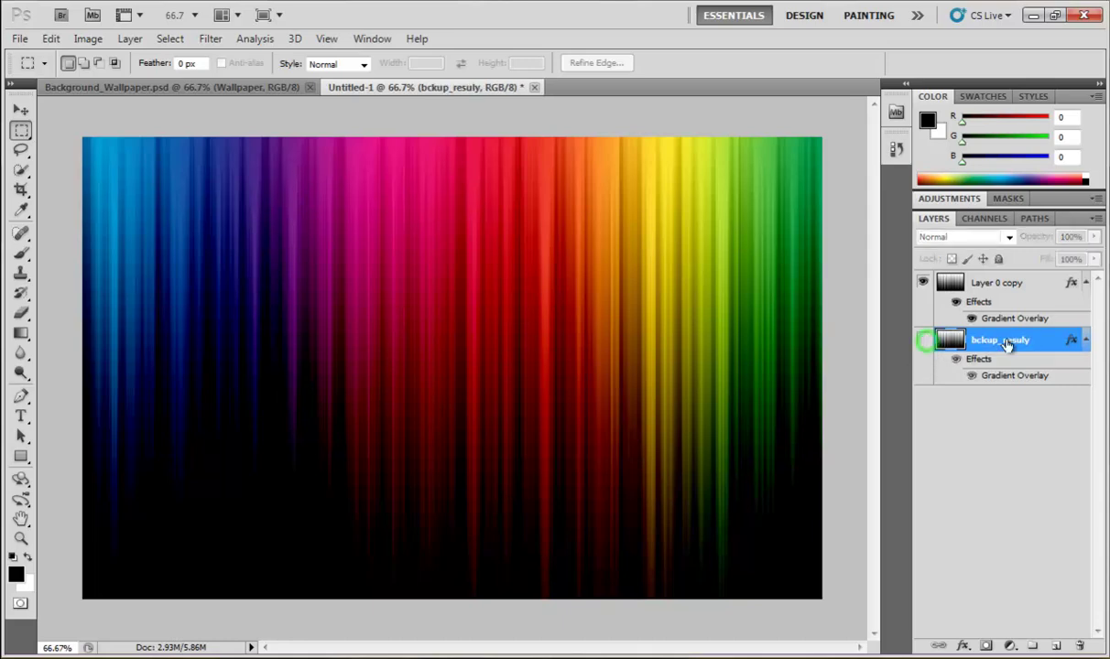
pyautogui.click(1007, 280)
pyautogui.click(1056, 647)
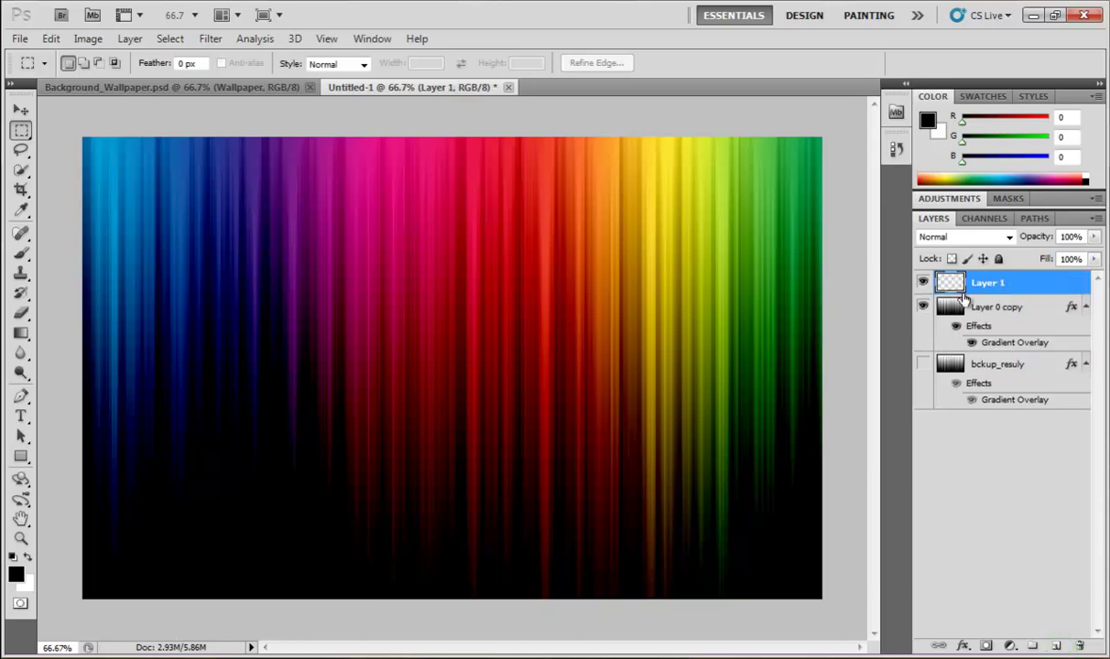
# Give Layer 1 a linear 90° black-to-white Gradient Overlay in Blending Options.
pyautogui.rightClick(1018, 290)
pyautogui.click(961, 265)
pyautogui.press('h')
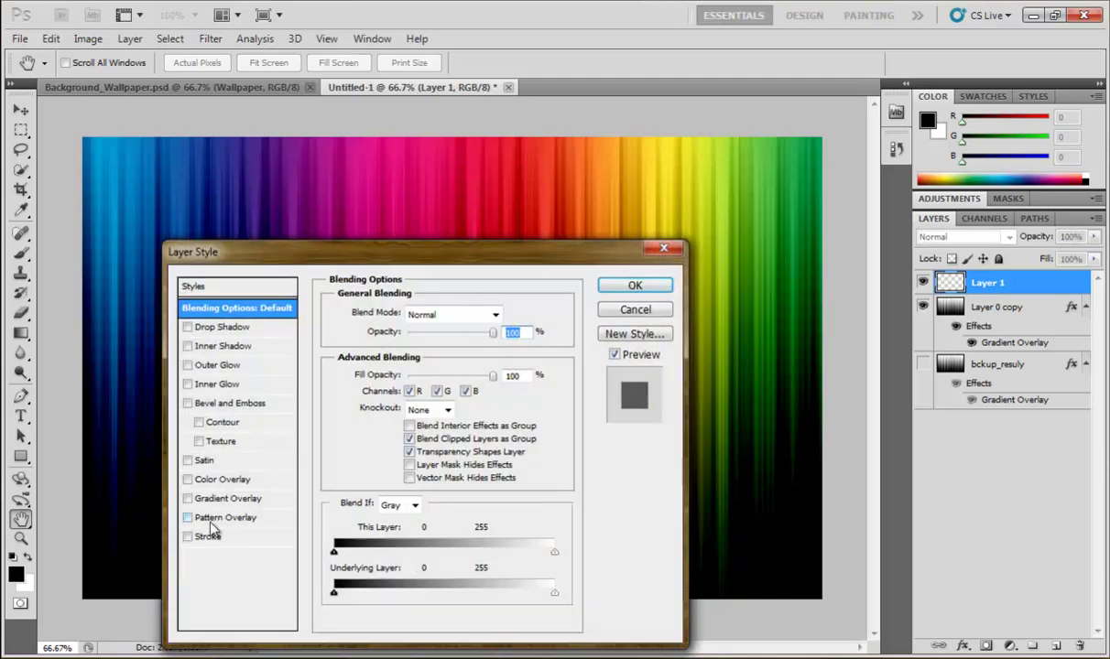
pyautogui.click(217, 498)
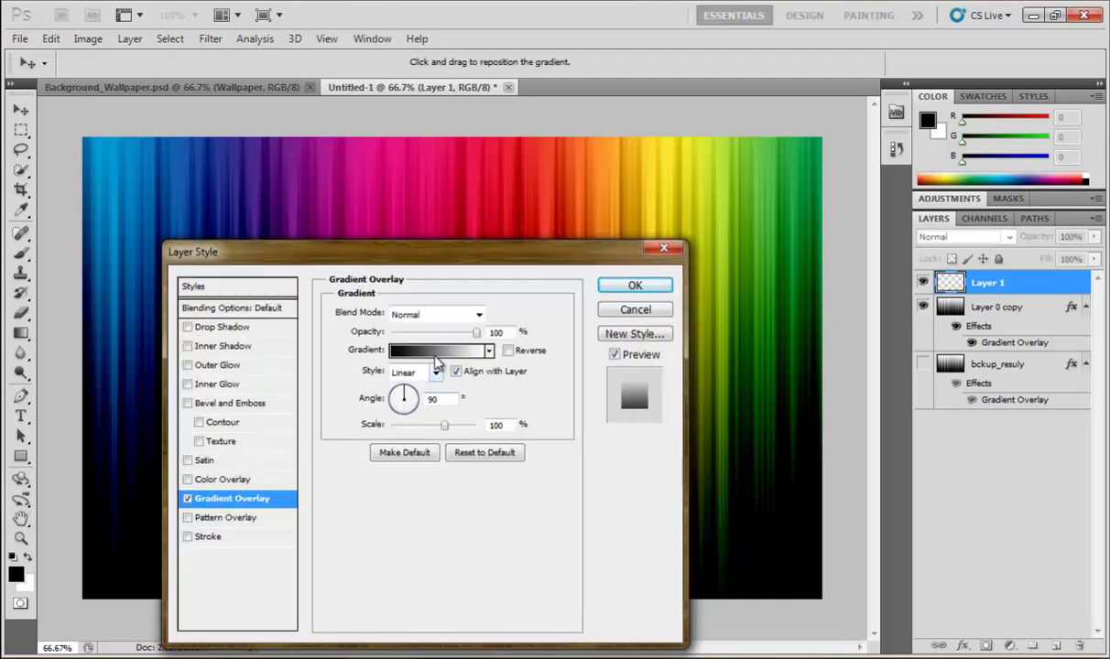
pyautogui.click(635, 285)
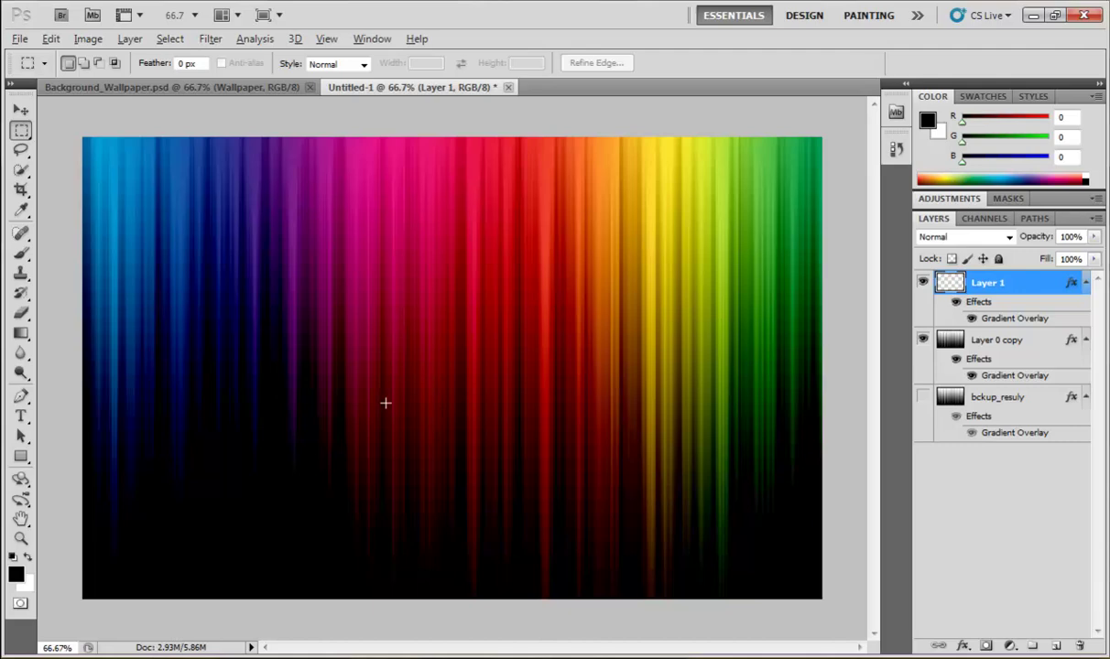
# Fill Layer 1 with black and set its blend mode to Linear Burn.
pyautogui.hotkey('alt', 'BackSpace')
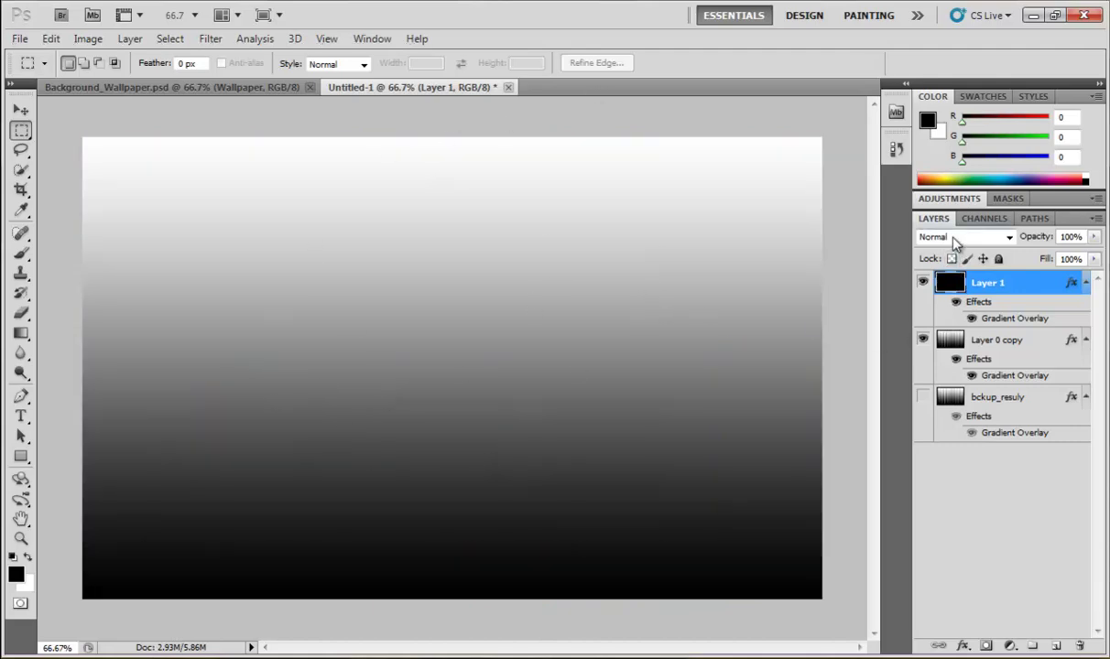
pyautogui.click(958, 239)
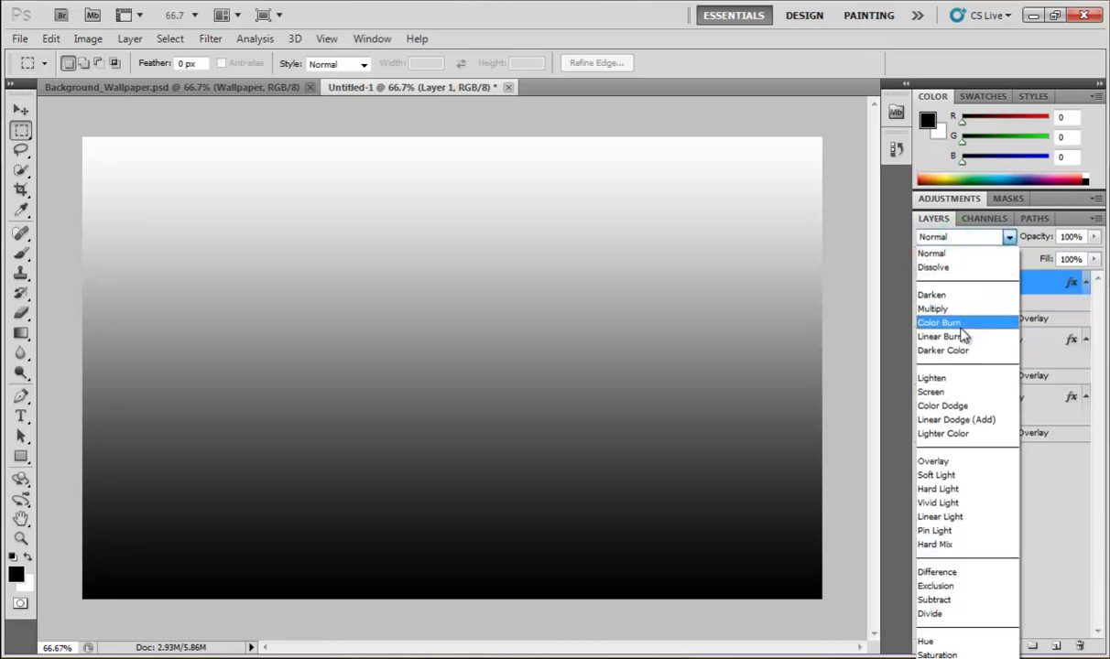
pyautogui.click(950, 337)
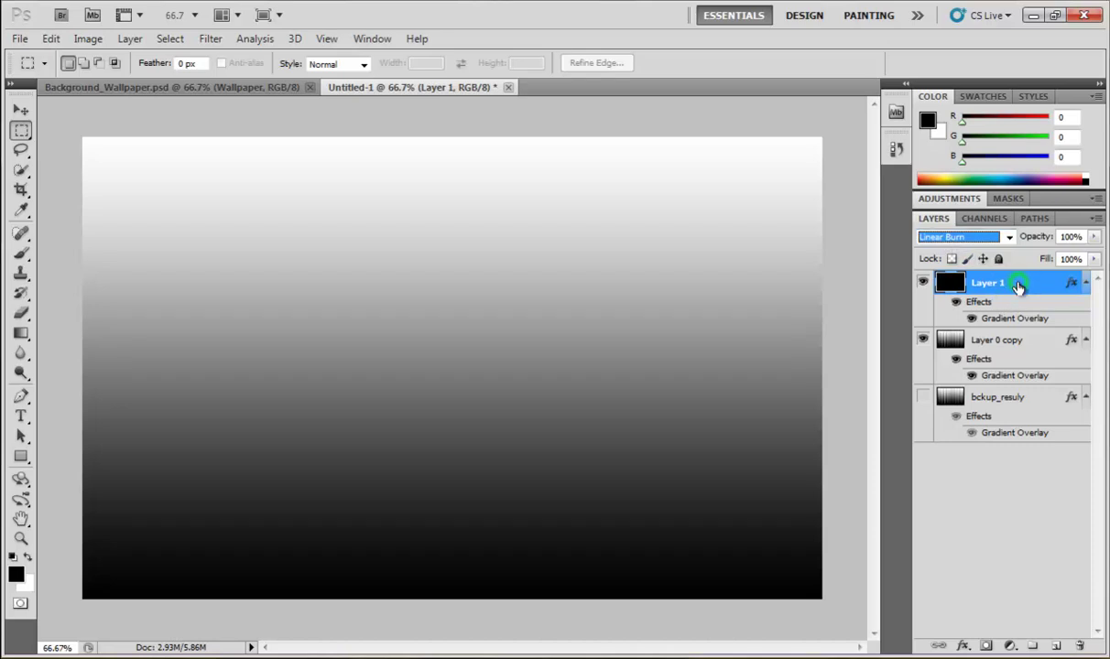
# Attempt Flatten Image, then undo and cancel it to keep the hidden backup layer.
pyautogui.rightClick(1017, 287)
pyautogui.click(951, 646)
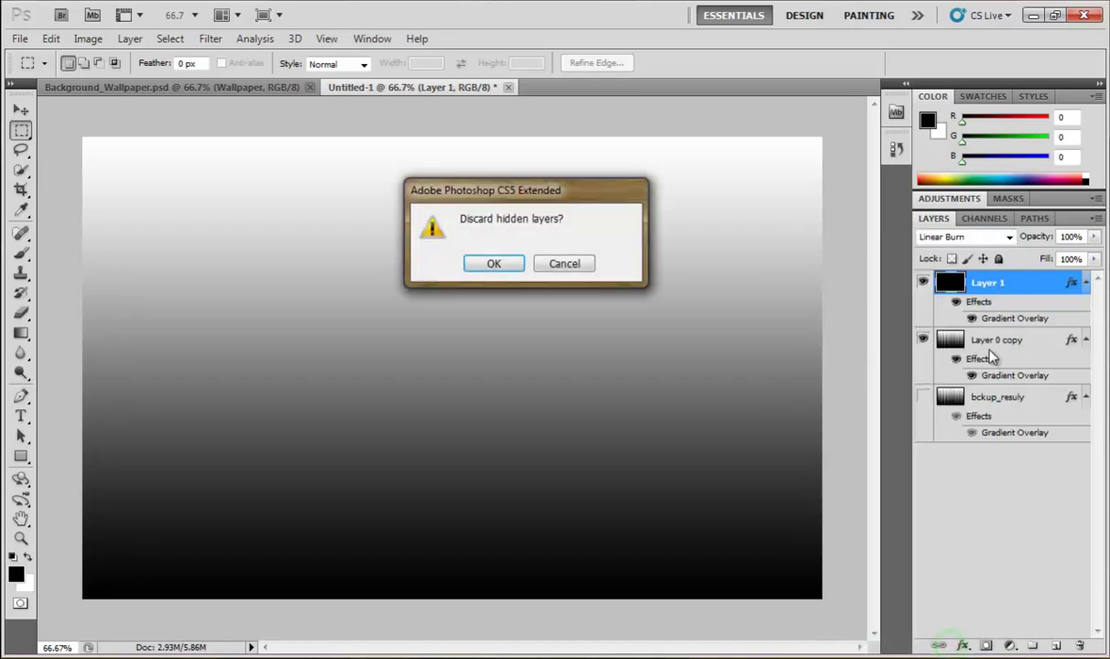
pyautogui.press('Return')
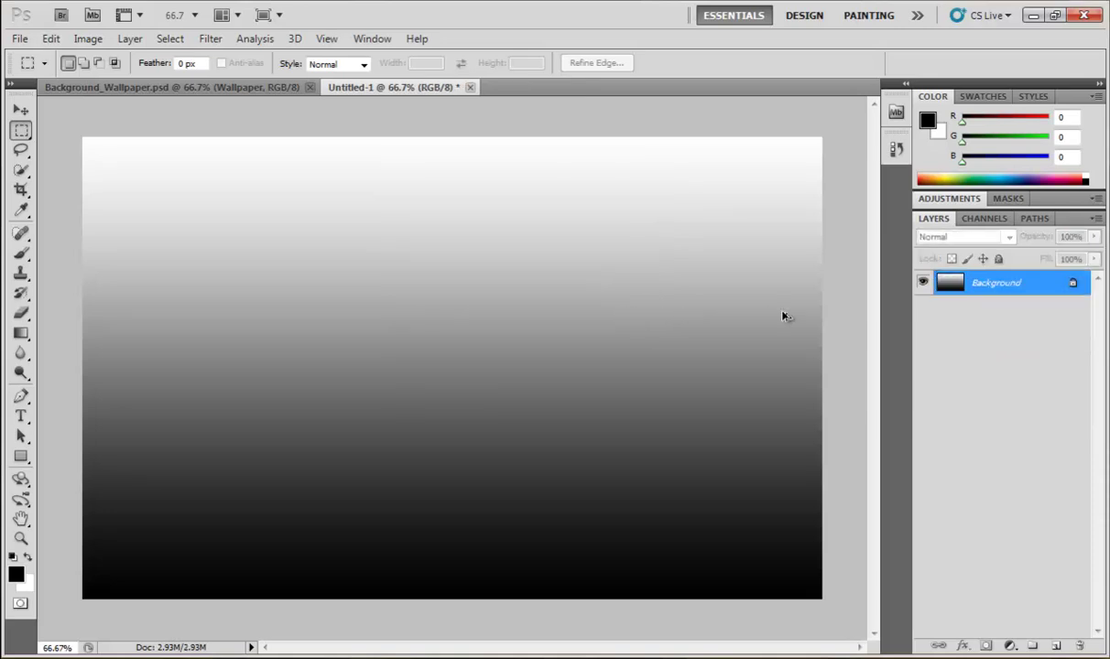
pyautogui.hotkey('ctrl', 'z')
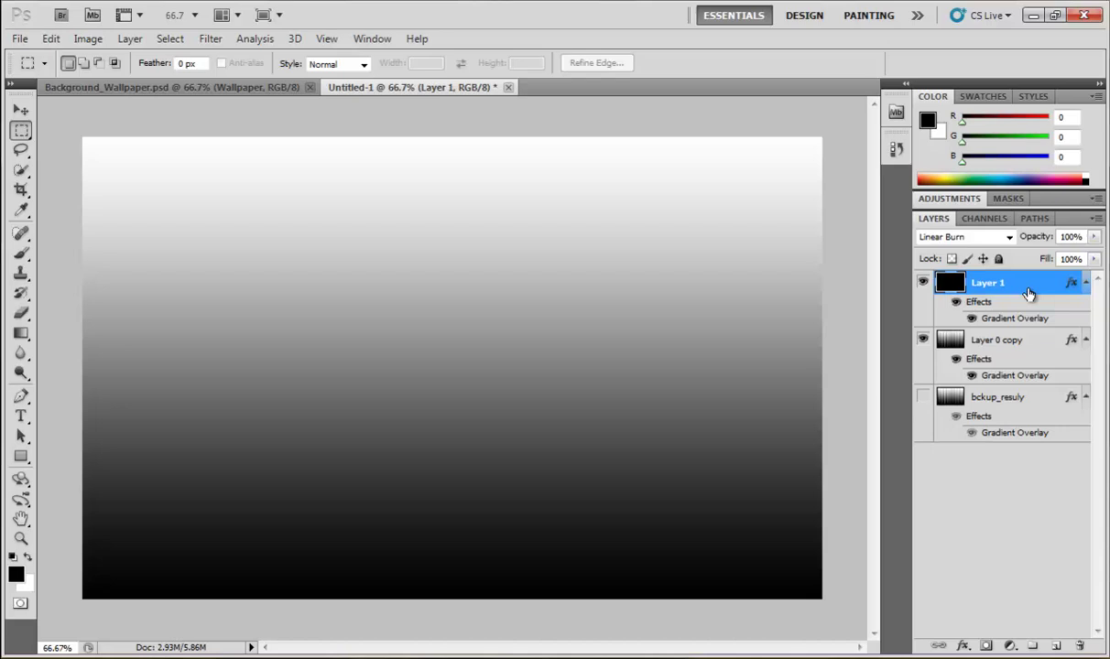
pyautogui.rightClick(1029, 294)
pyautogui.click(950, 645)
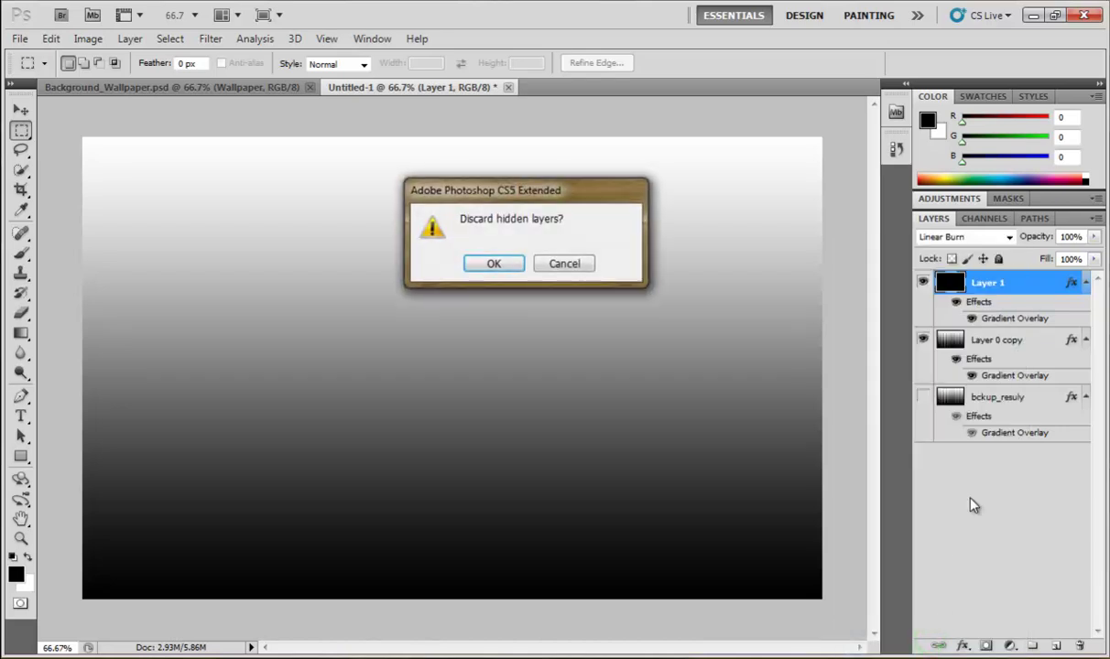
pyautogui.press('Escape')
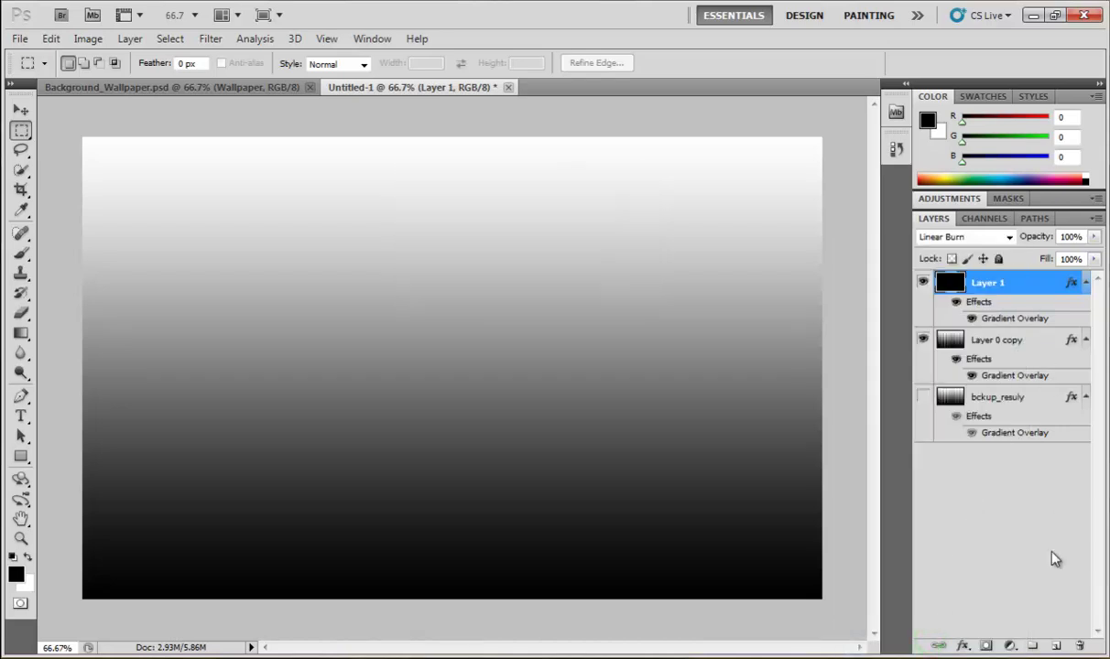
# Add a new empty layer and merge it with Layer 1 into Layer 2.
pyautogui.click(1055, 646)
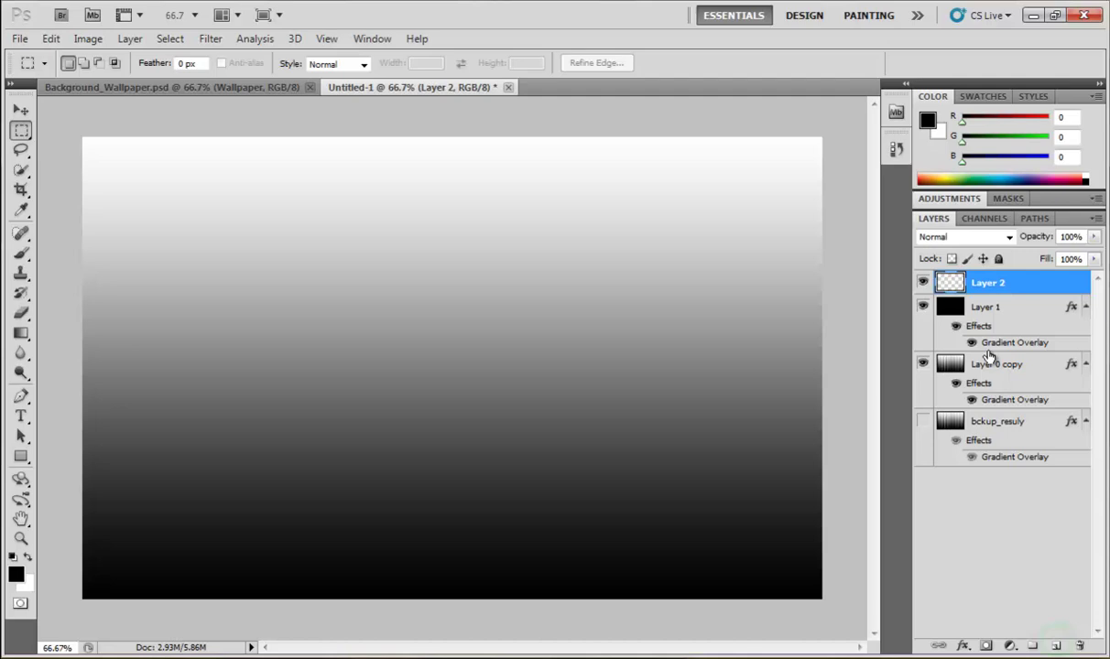
pyautogui.keyDown('shift'); pyautogui.click(1009, 308); pyautogui.keyUp('shift')
pyautogui.rightClick(1008, 308)
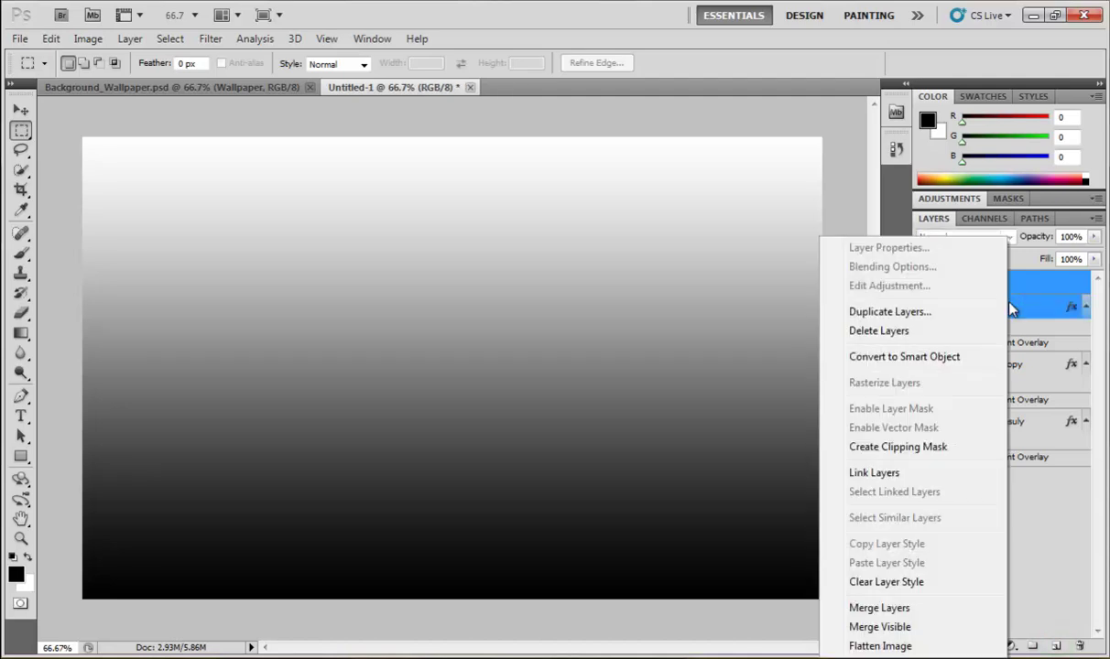
pyautogui.click(937, 615)
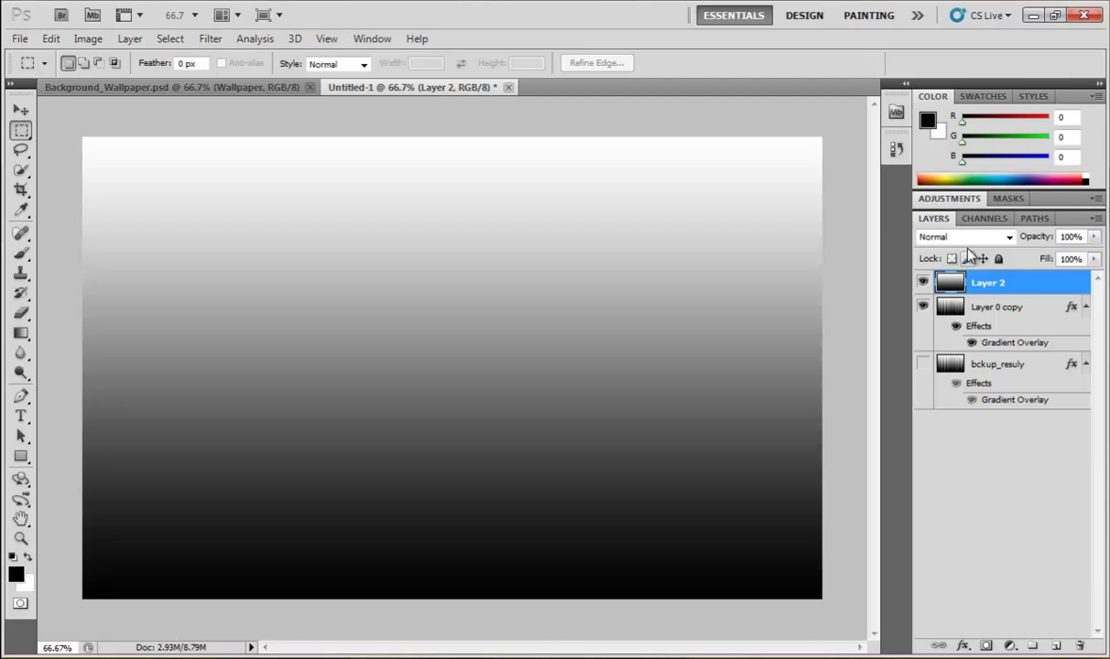
# Try the Linear Burn, Overlay and Darken blend modes on Layer 2.
pyautogui.click(938, 236)
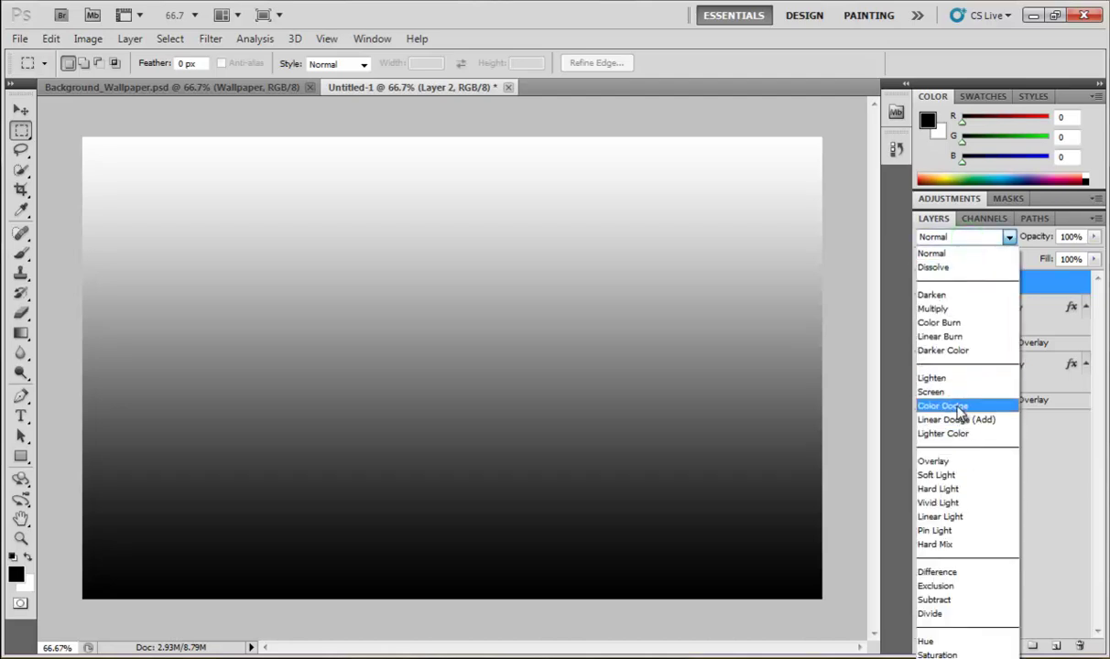
pyautogui.click(946, 336)
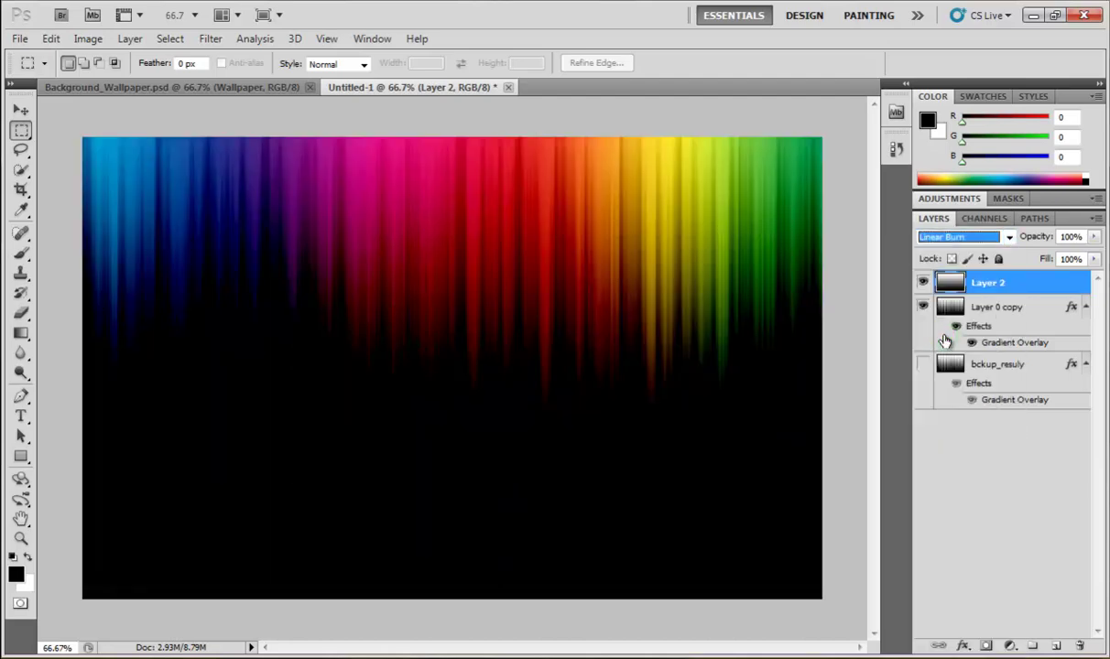
pyautogui.click(976, 238)
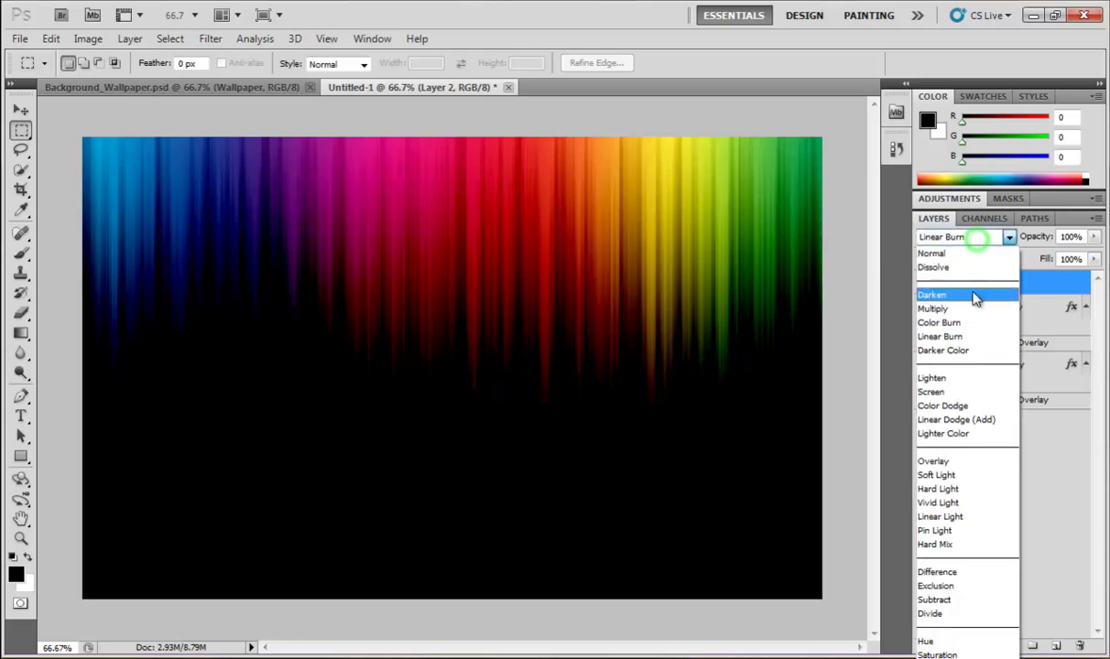
pyautogui.click(960, 462)
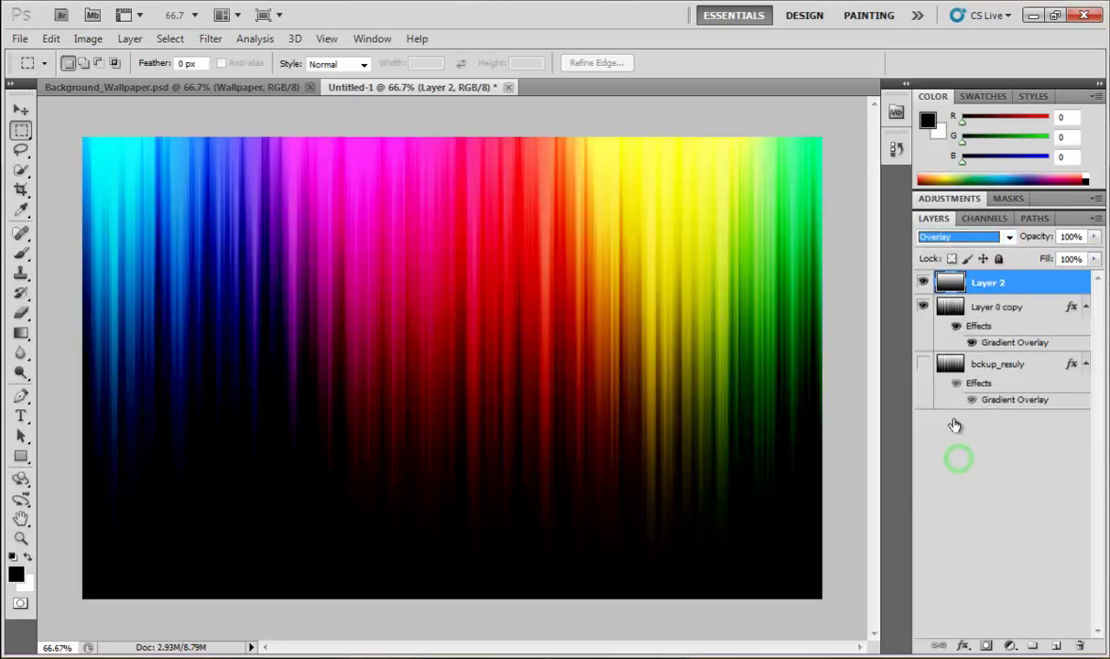
pyautogui.click(969, 240)
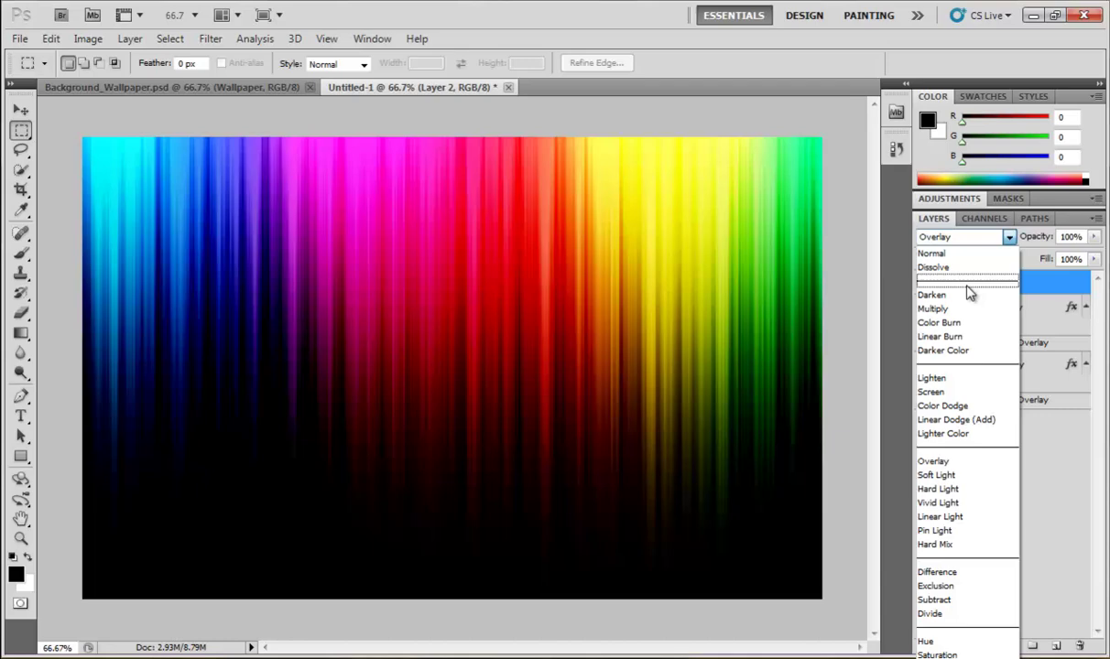
pyautogui.click(967, 298)
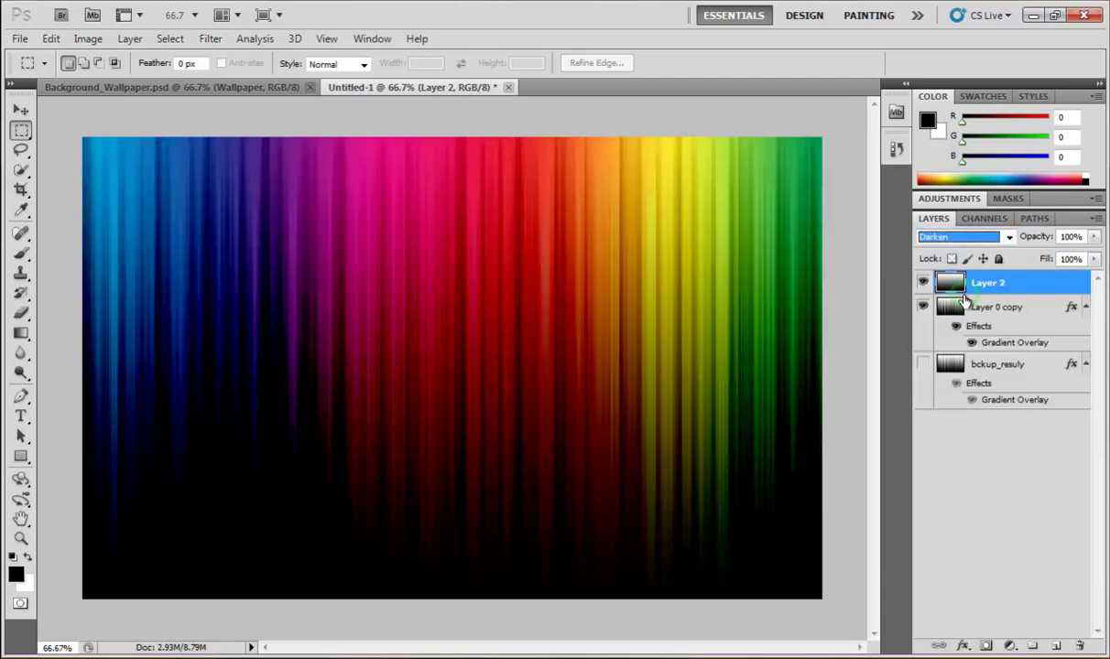
# Step Layer 2 through the neighbouring blend modes, settle on Soft Light, then deselect the layer.
pyautogui.press('Down')
pyautogui.press('Down')
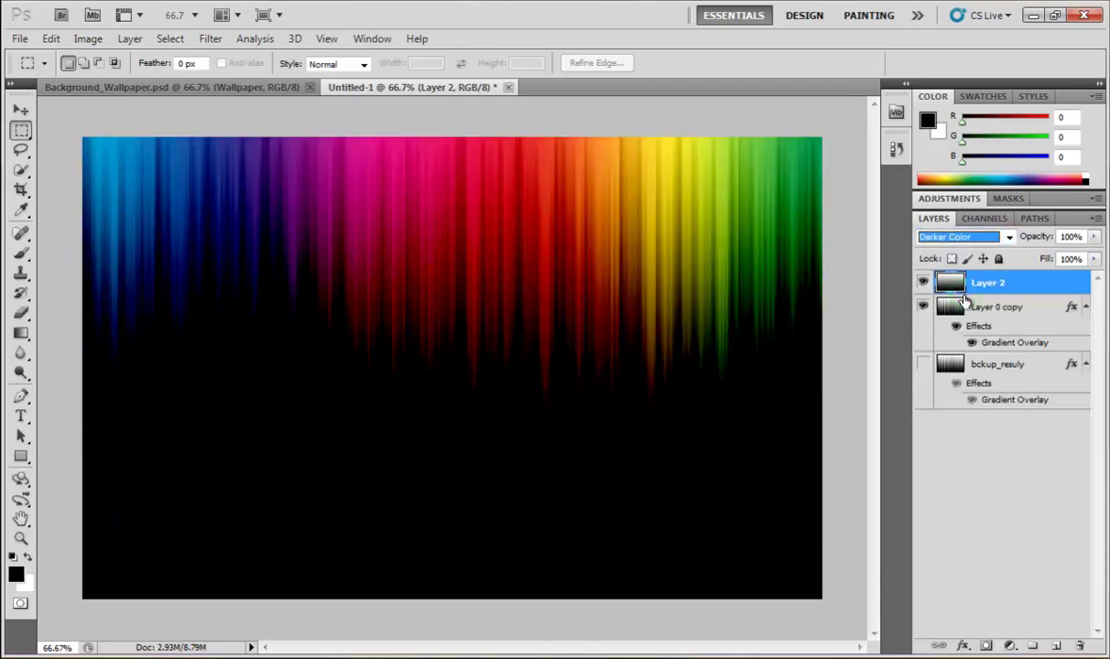
pyautogui.press('Down')
pyautogui.press('Up')
pyautogui.press('Down')
pyautogui.press('Down')
pyautogui.press('Down')
pyautogui.press('Down')
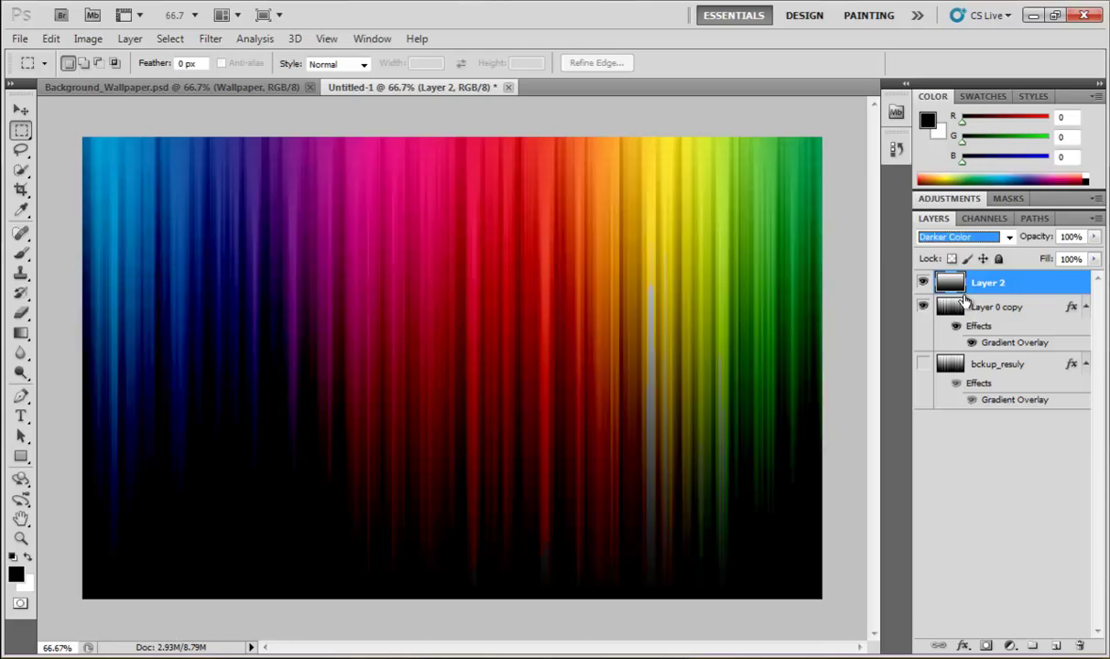
pyautogui.press('Down')
pyautogui.press('Down')
pyautogui.press('Down')
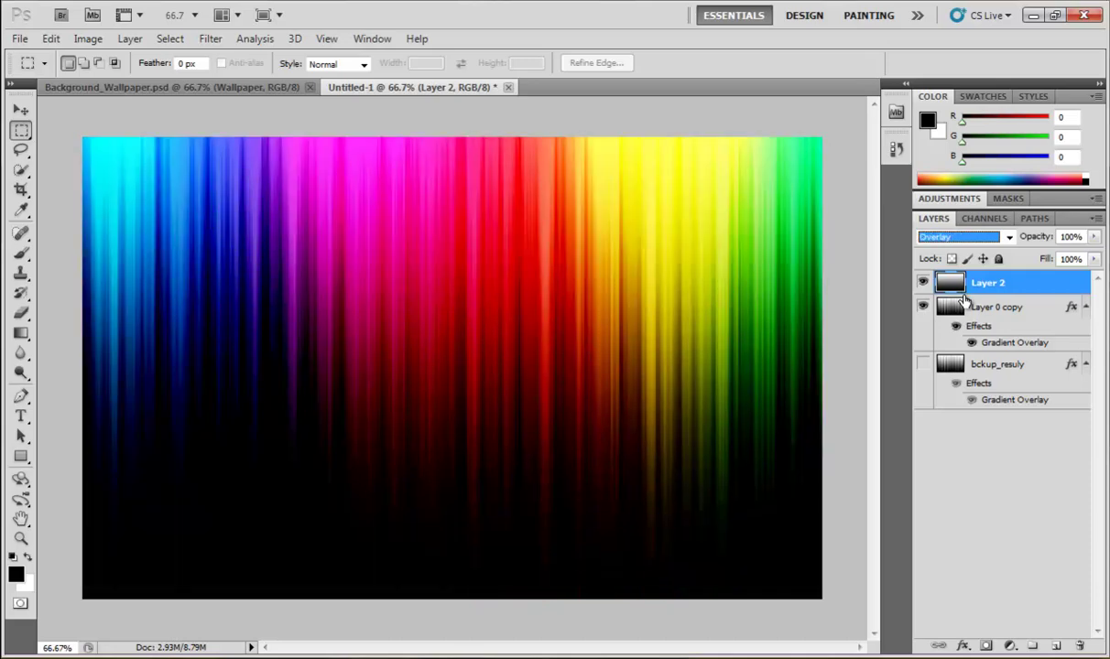
pyautogui.press('Down')
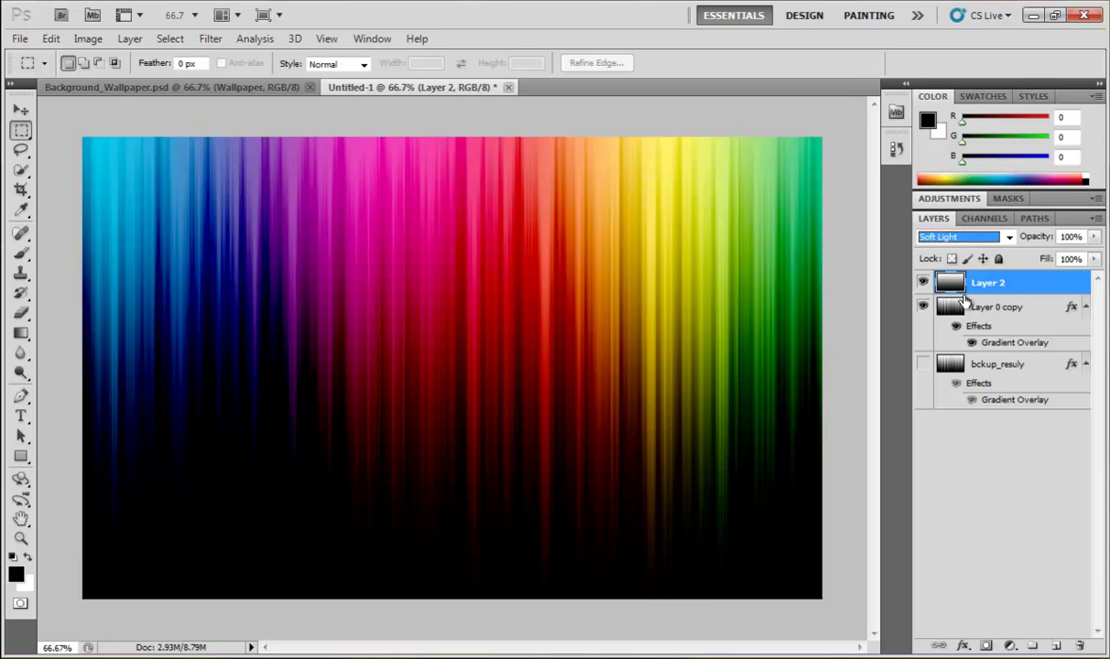
pyautogui.click(1006, 448)
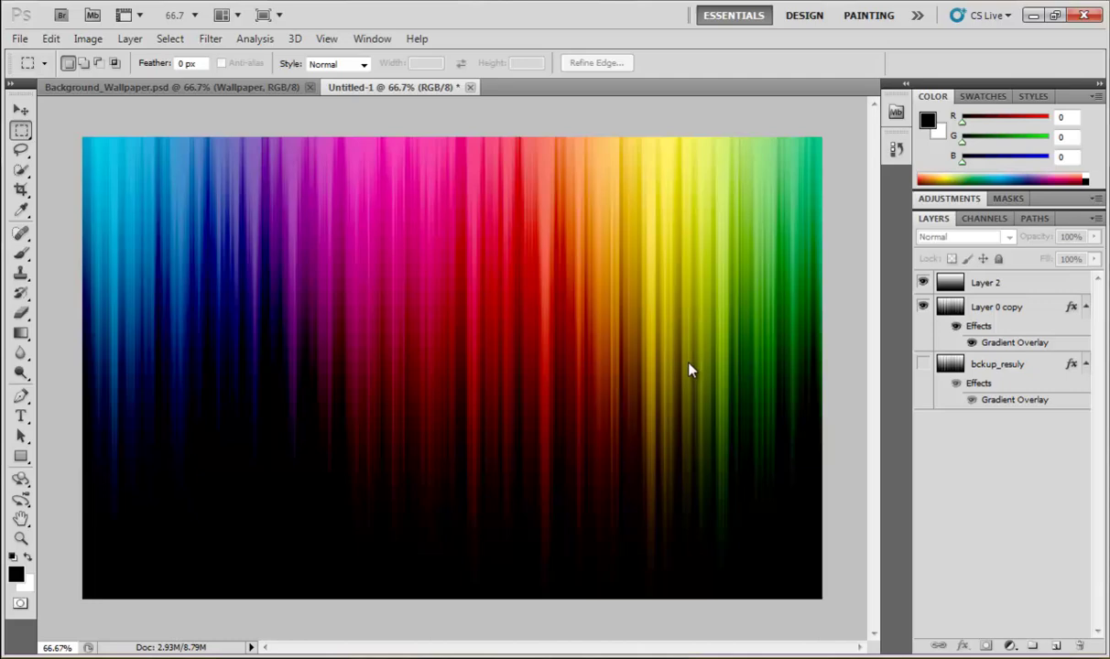
# Save the image to the Desktop as background_wallpaper in PNG format with Interlace None.
pyautogui.click(19, 39)
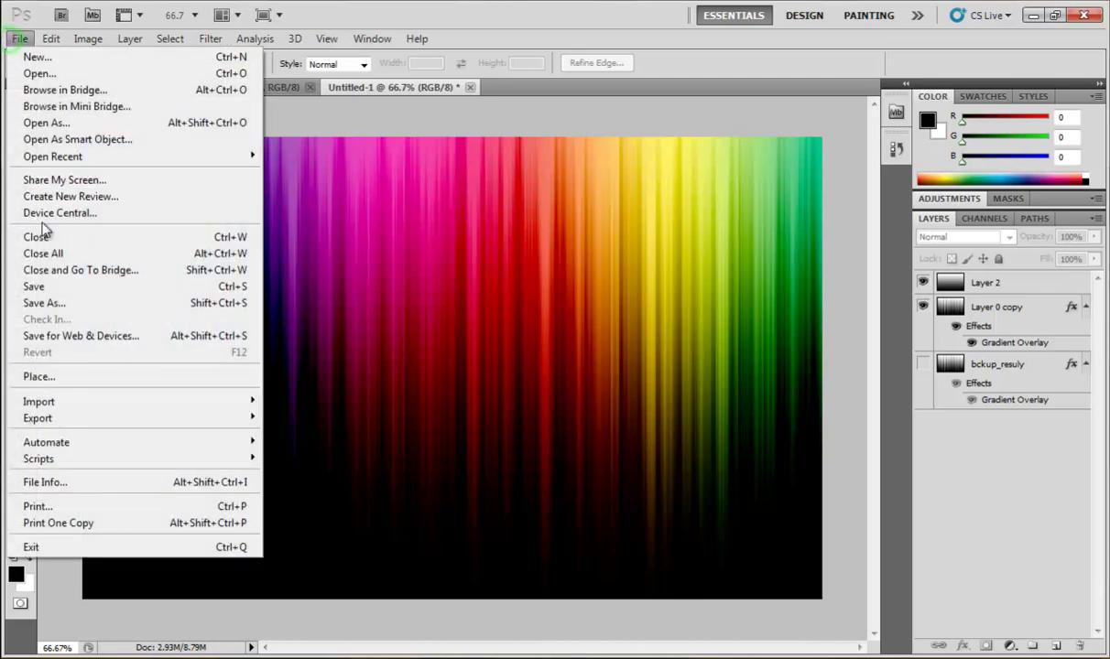
pyautogui.click(51, 304)
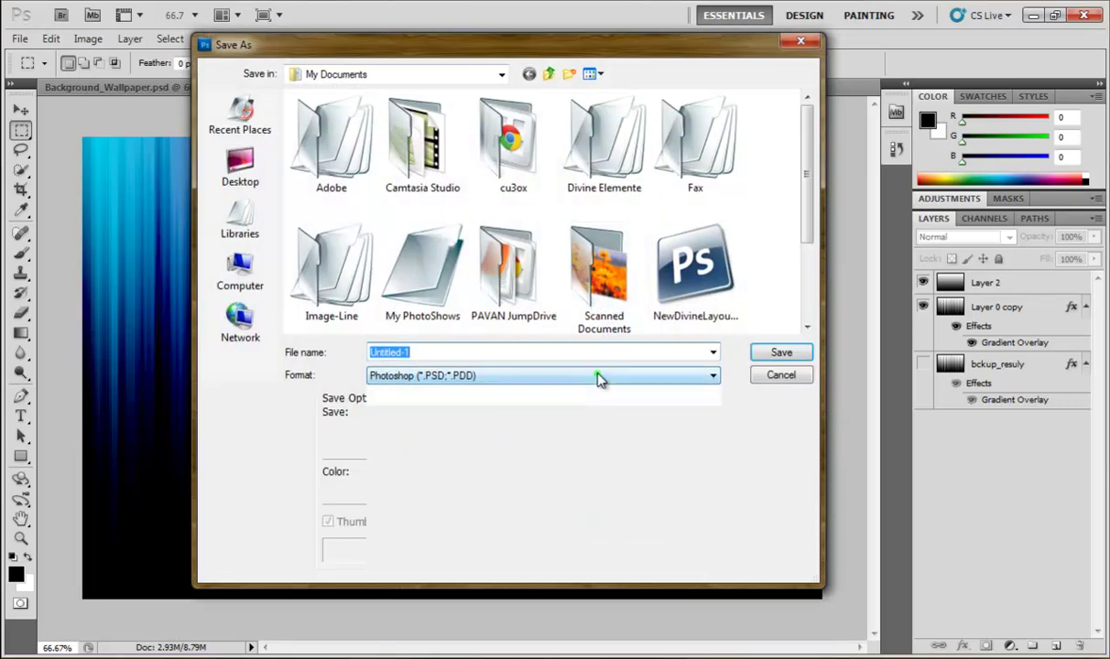
pyautogui.click(597, 377)
pyautogui.click(507, 528)
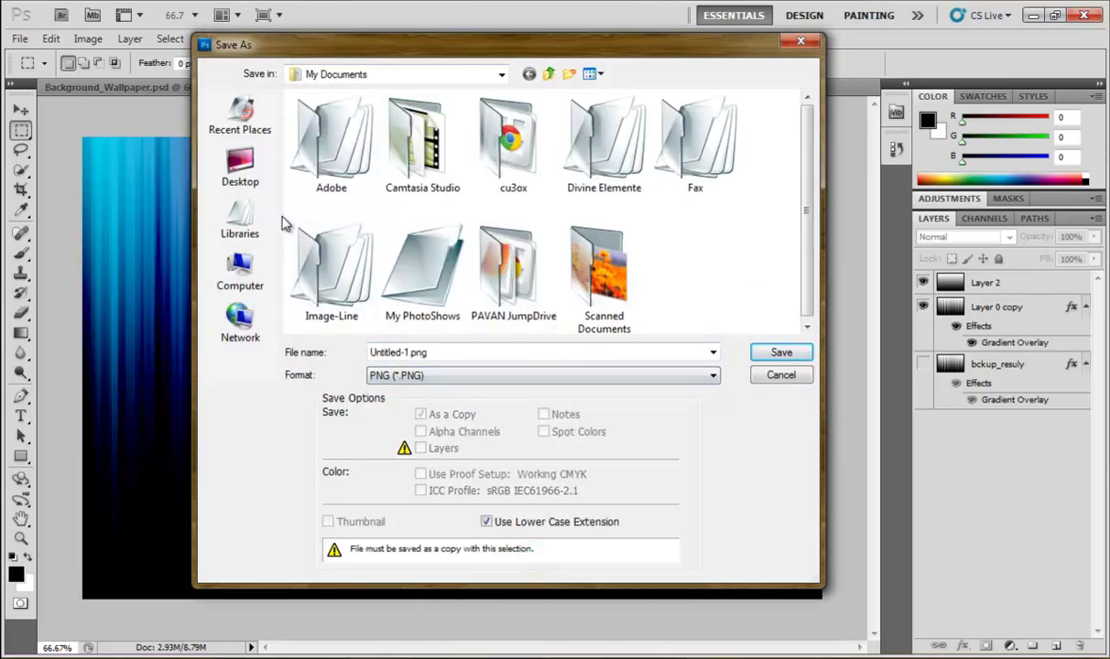
pyautogui.click(240, 165)
pyautogui.doubleClick(404, 353)
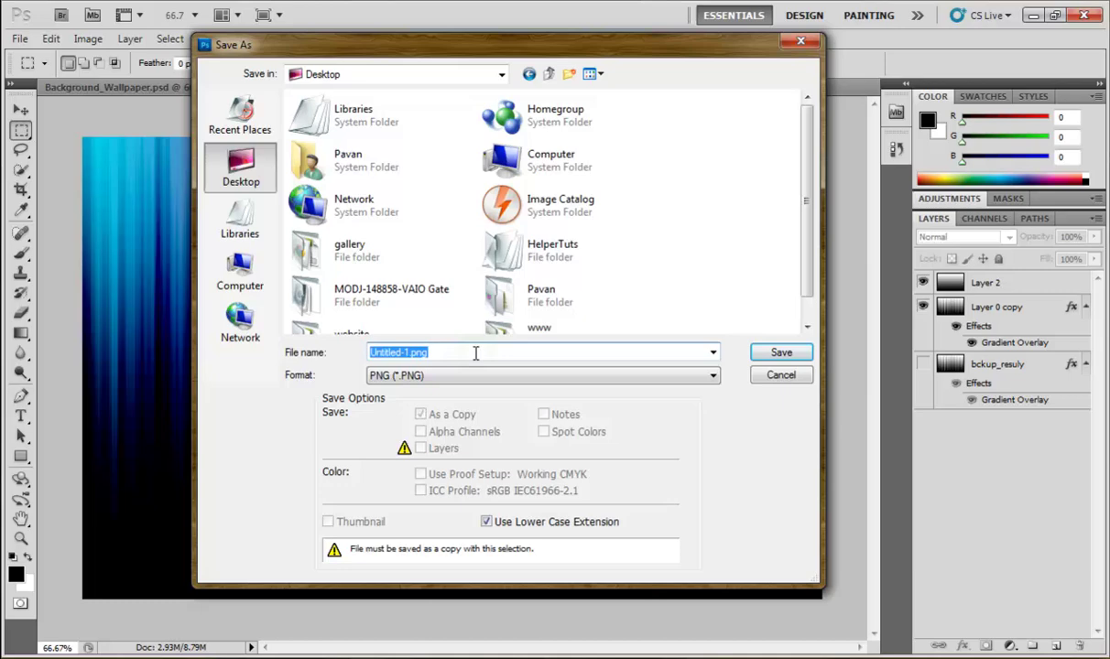
pyautogui.write('background')
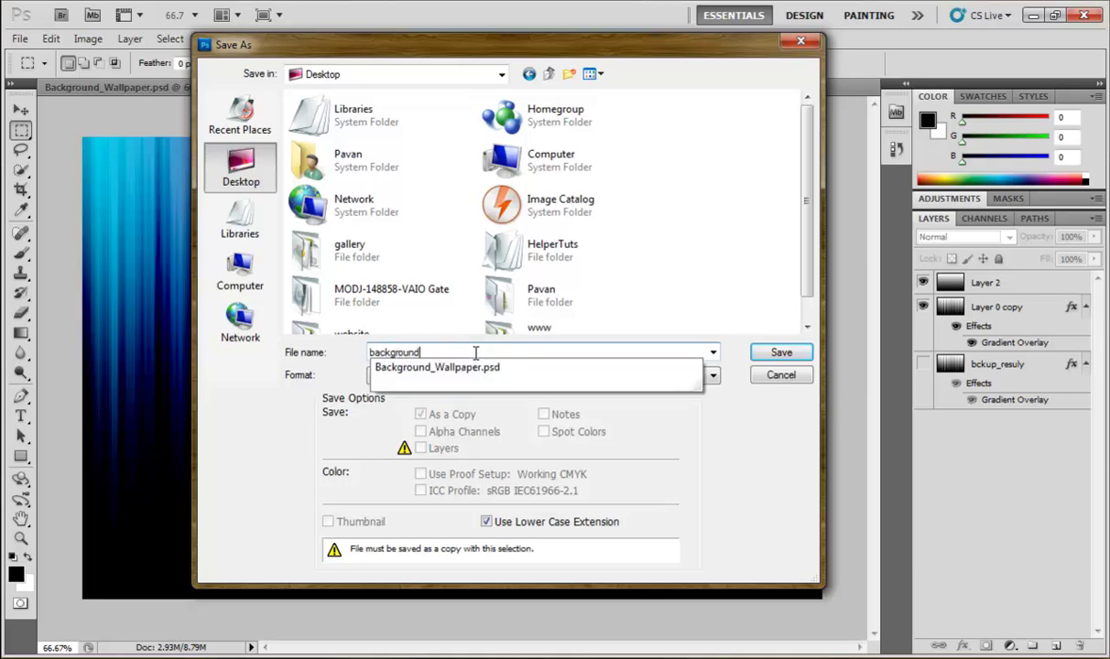
pyautogui.write('_wallpaper')
pyautogui.click(779, 353)
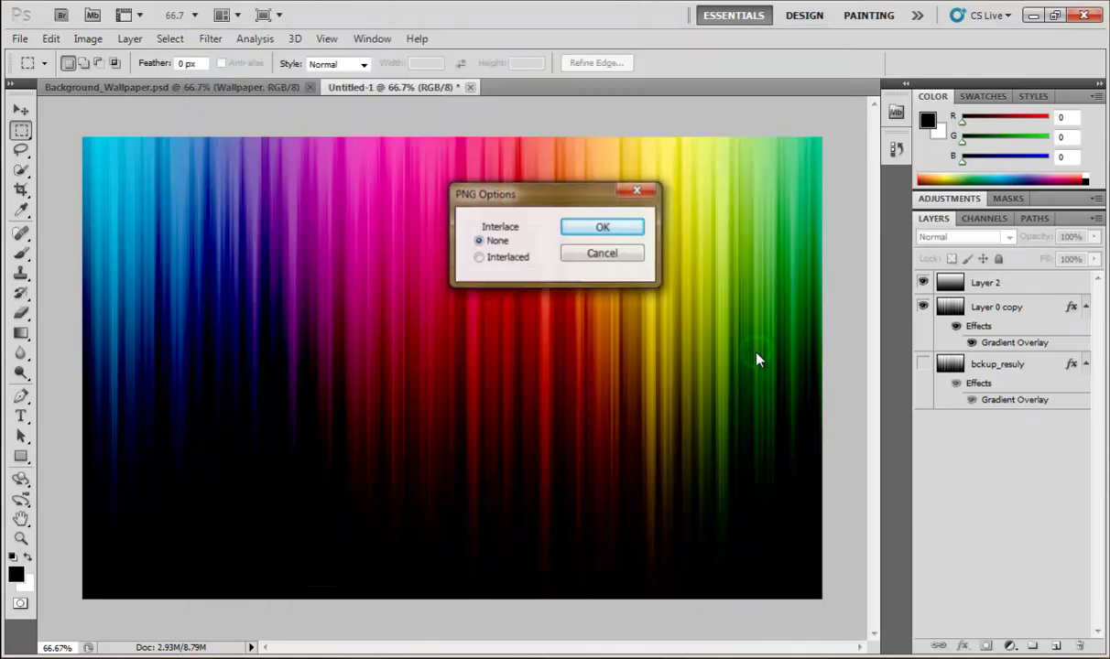
pyautogui.click(500, 241)
pyautogui.click(595, 228)
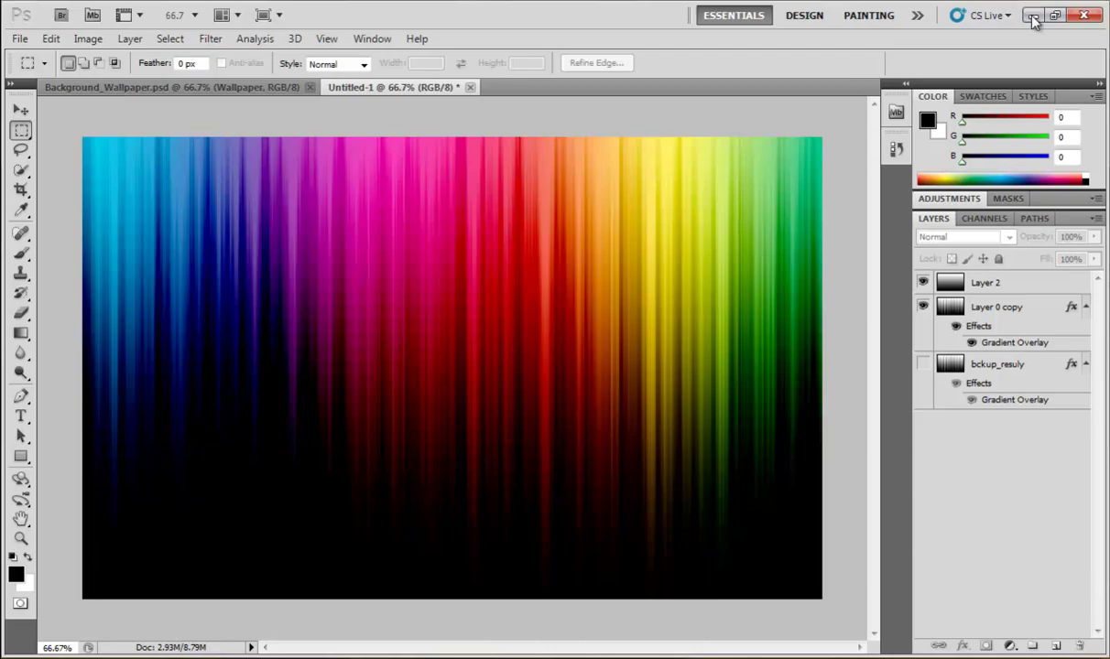
# Minimize Photoshop and set the background_wallpaper file on the desktop as the desktop background.
pyautogui.click(1032, 16)
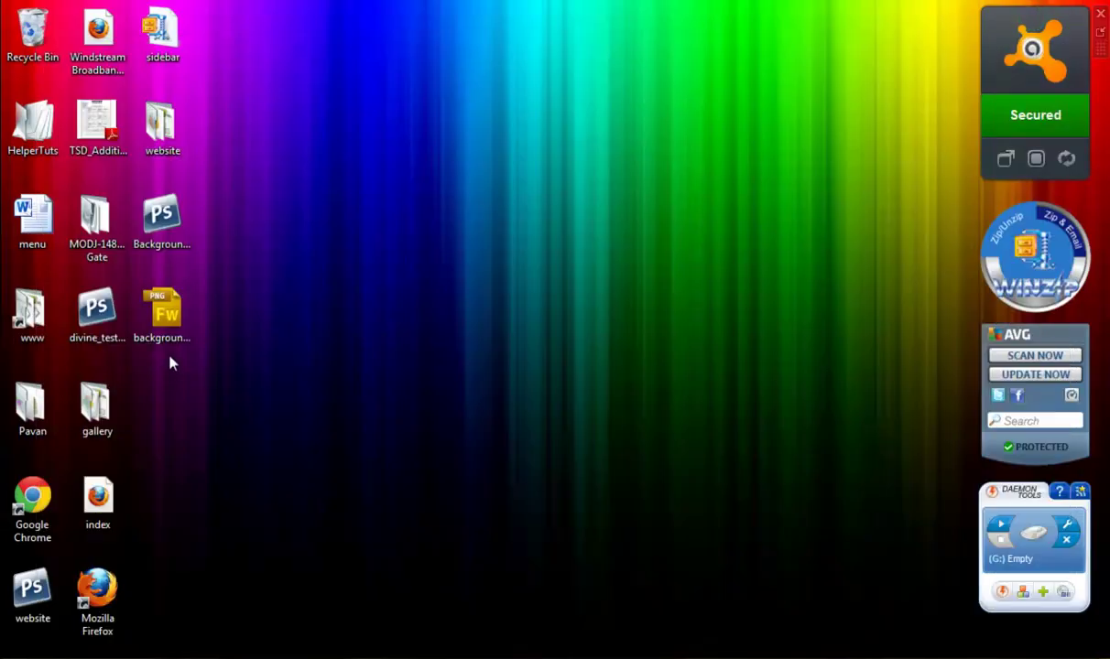
pyautogui.moveTo(343, 387); pyautogui.dragTo(164, 307)
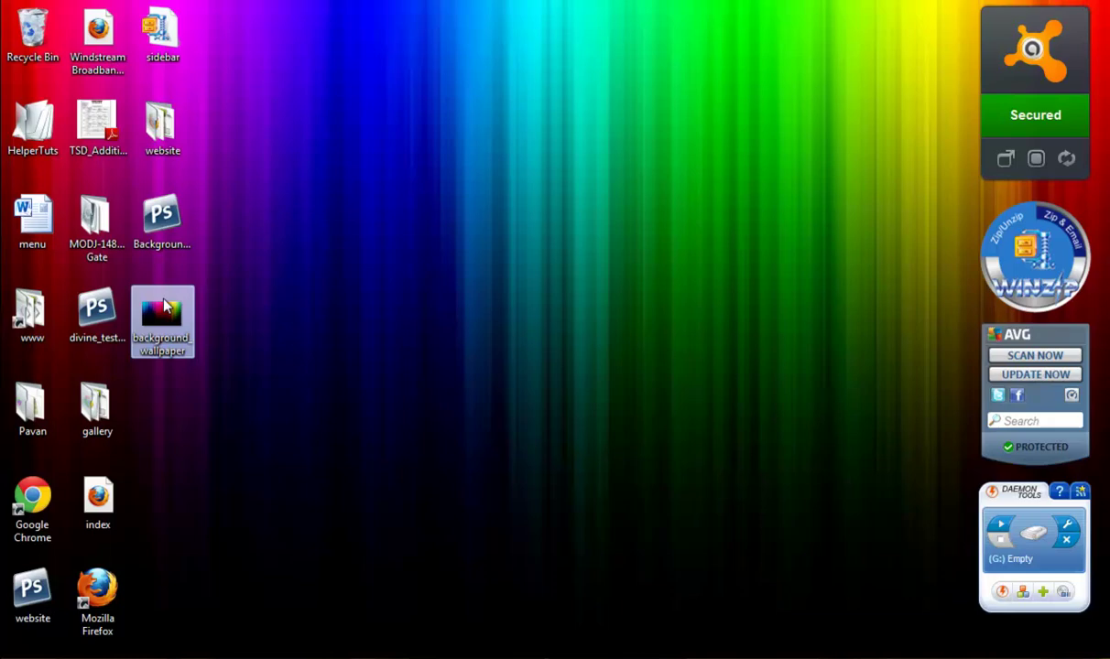
pyautogui.rightClick(164, 312)
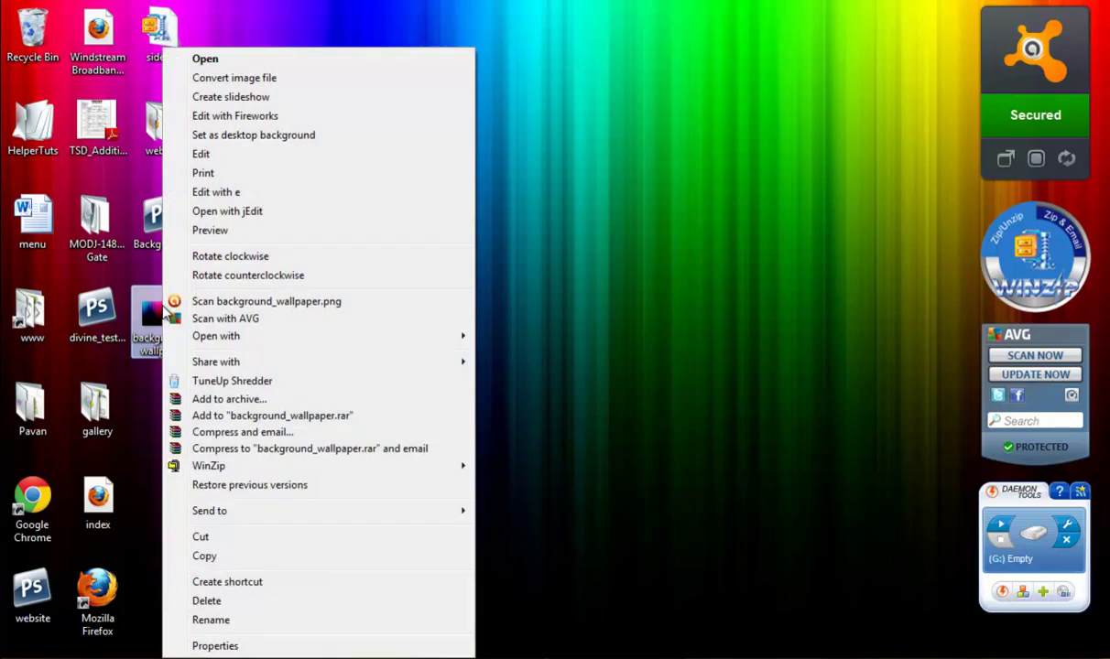
pyautogui.click(296, 138)
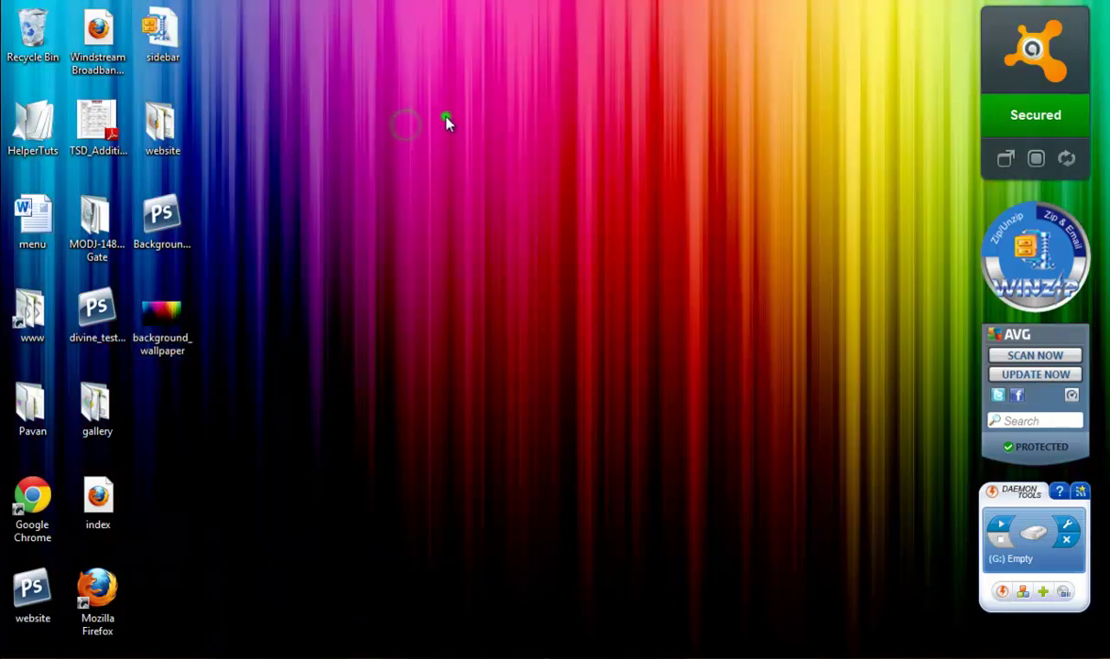
# In Personalization, keep background_wallpaper selected with Fill positioning, save the changes and close the window.
pyautogui.rightClick(473, 94)
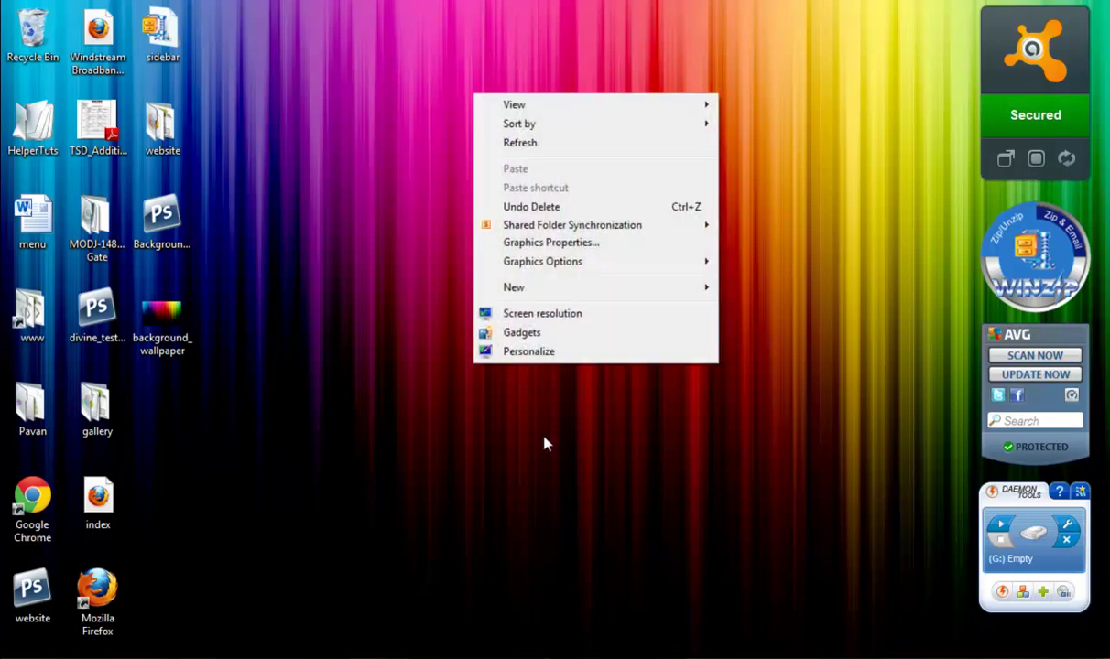
pyautogui.click(542, 353)
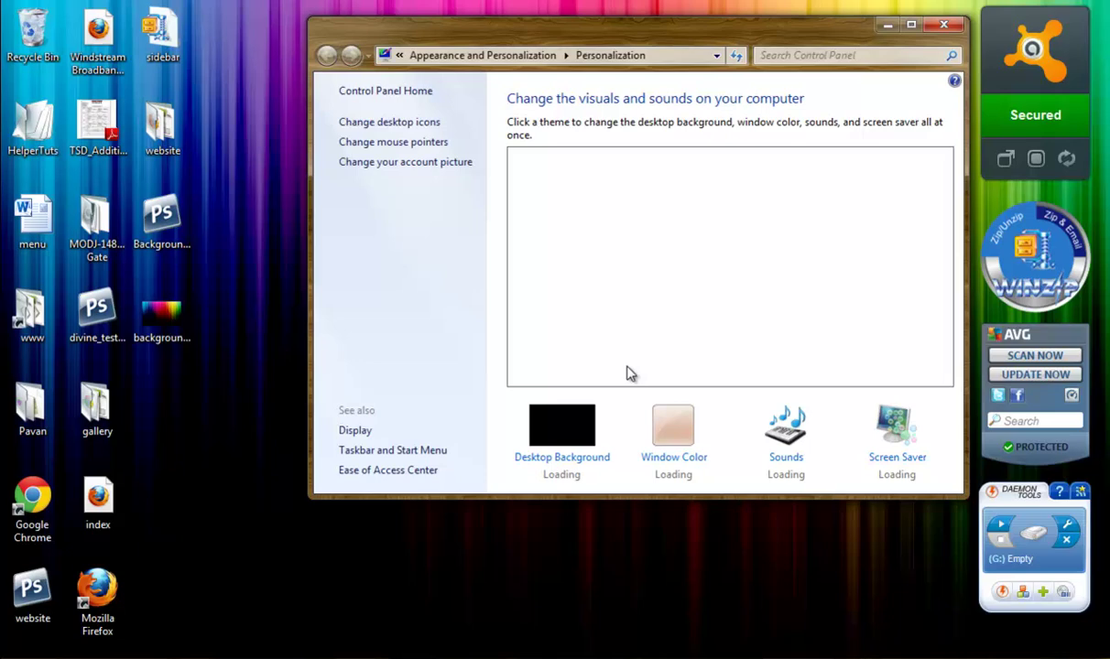
pyautogui.click(559, 458)
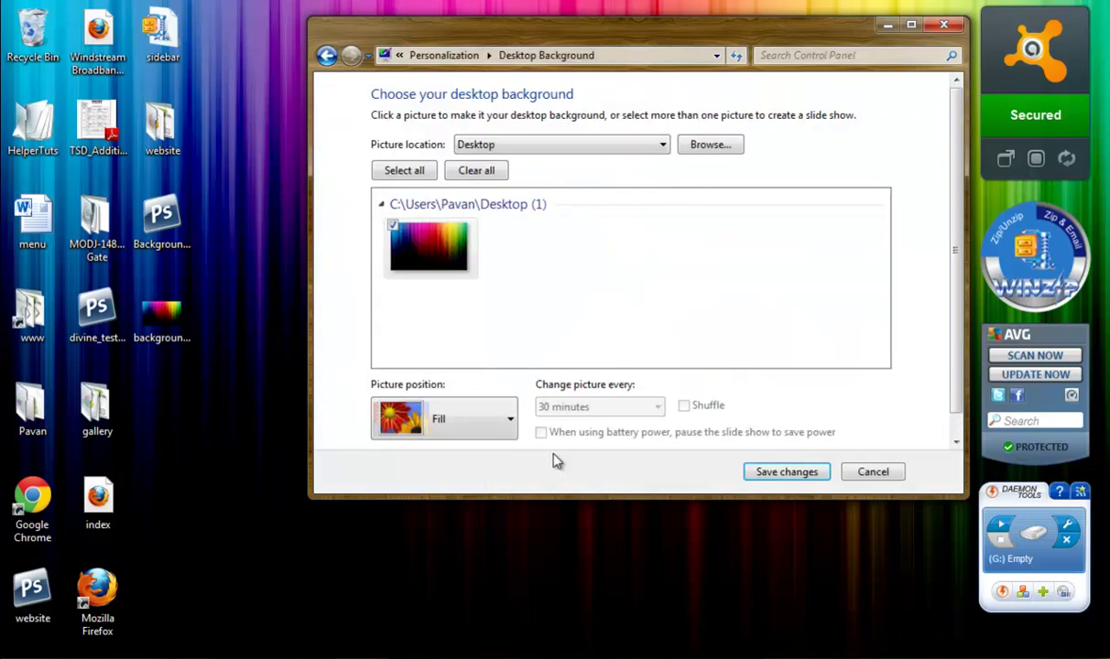
pyautogui.click(441, 235)
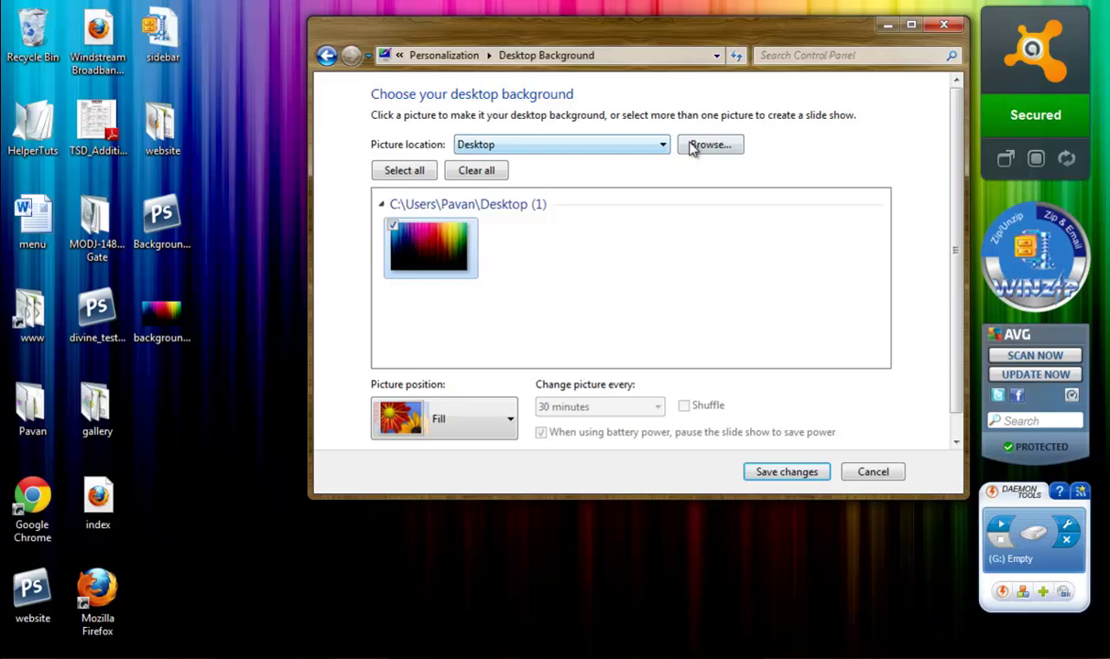
pyautogui.click(798, 469)
pyautogui.click(952, 24)
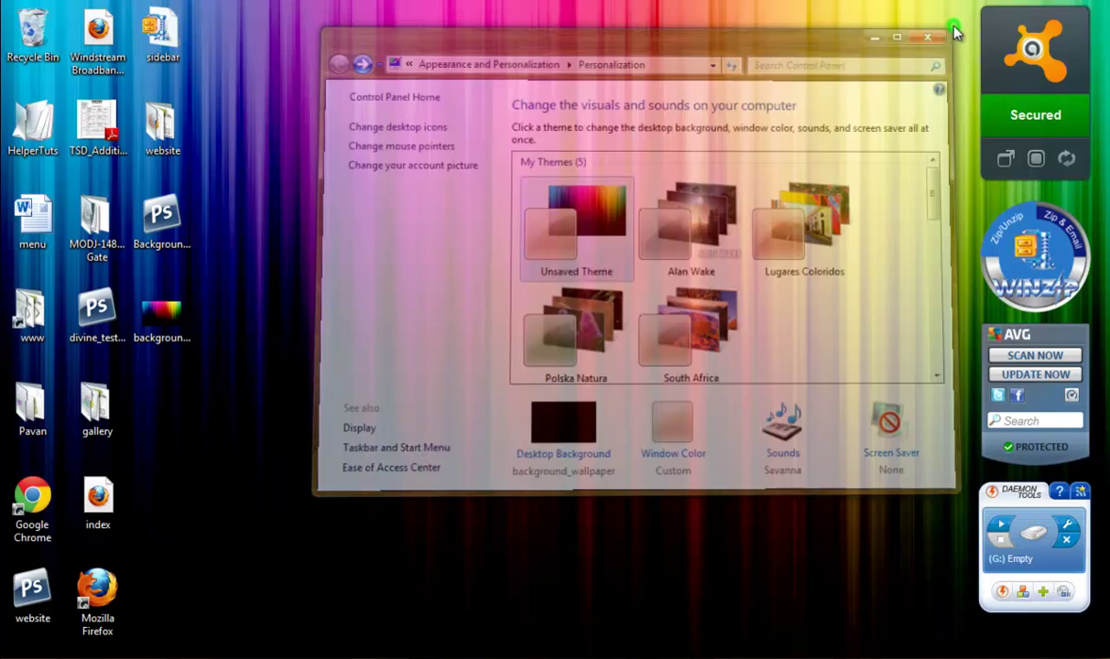
pyautogui.moveTo(567, 5); pyautogui.dragTo(643, 285)
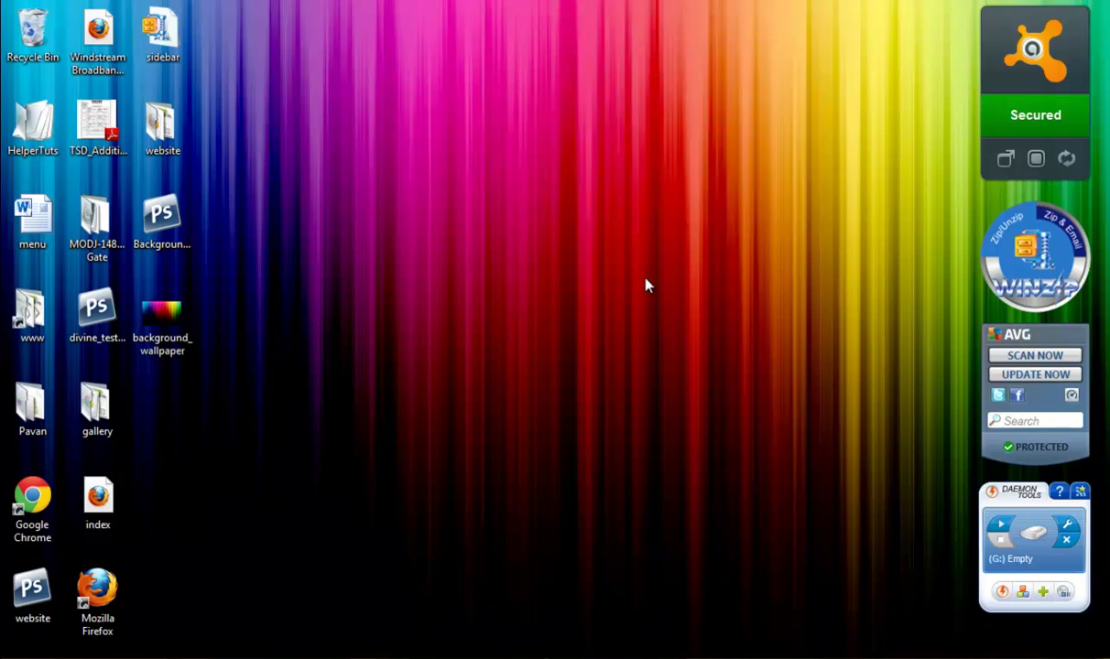
pyautogui.click(661, 300)
pyautogui.press('F5')
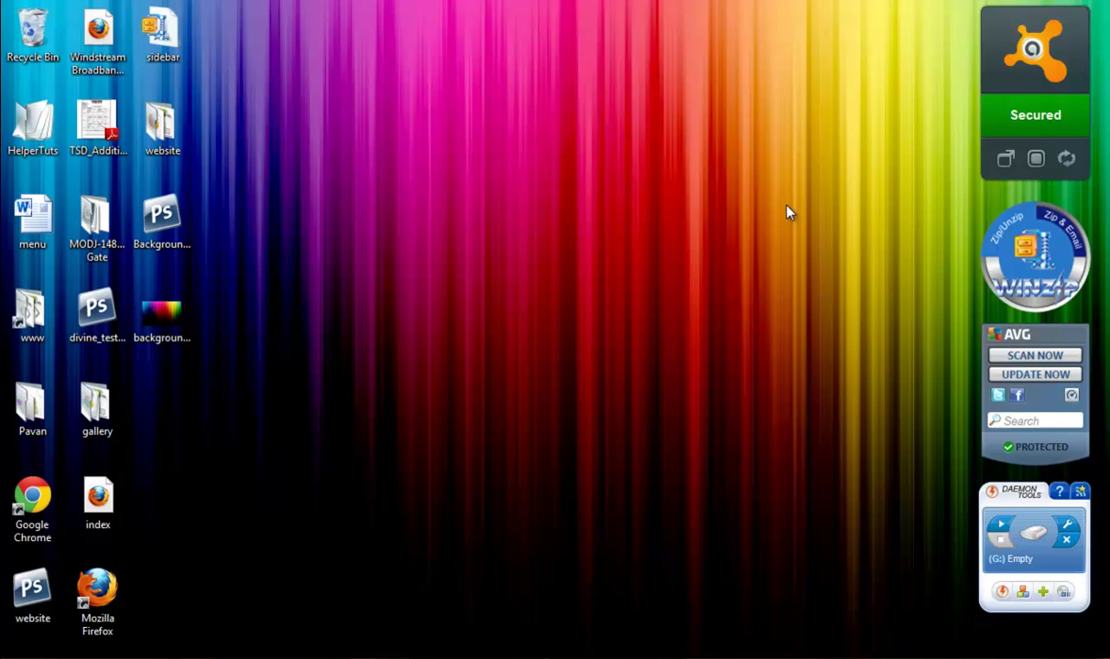
pyautogui.moveTo(743, 168); pyautogui.dragTo(458, 11)
pyautogui.hotkey('alt', 'Tab')
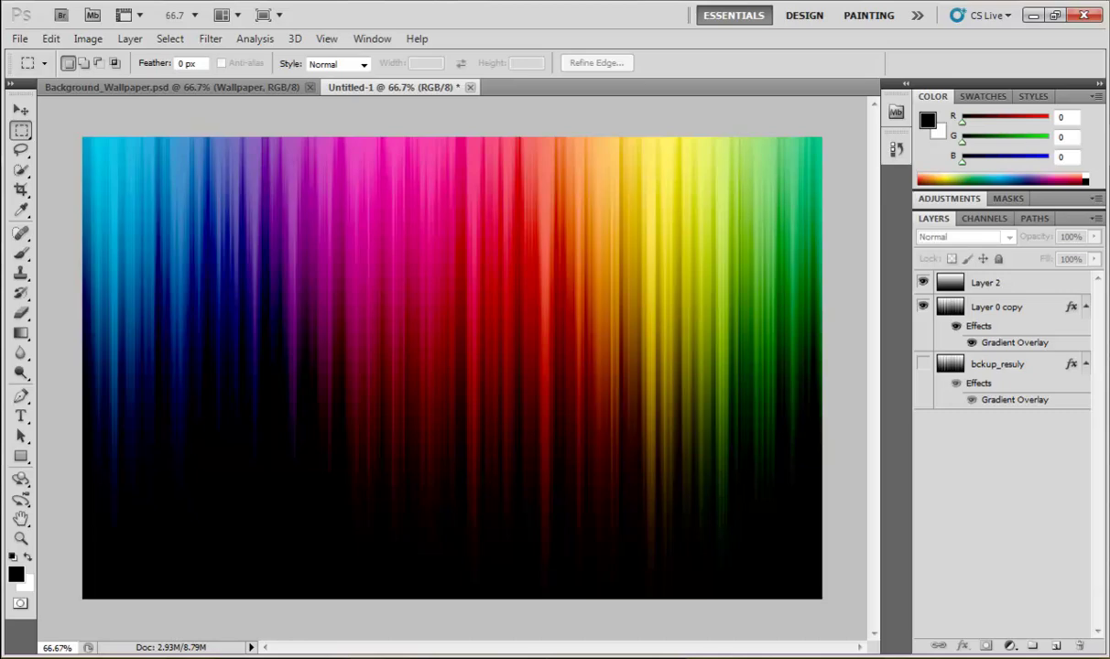
pyautogui.hotkey('alt', 'Tab')
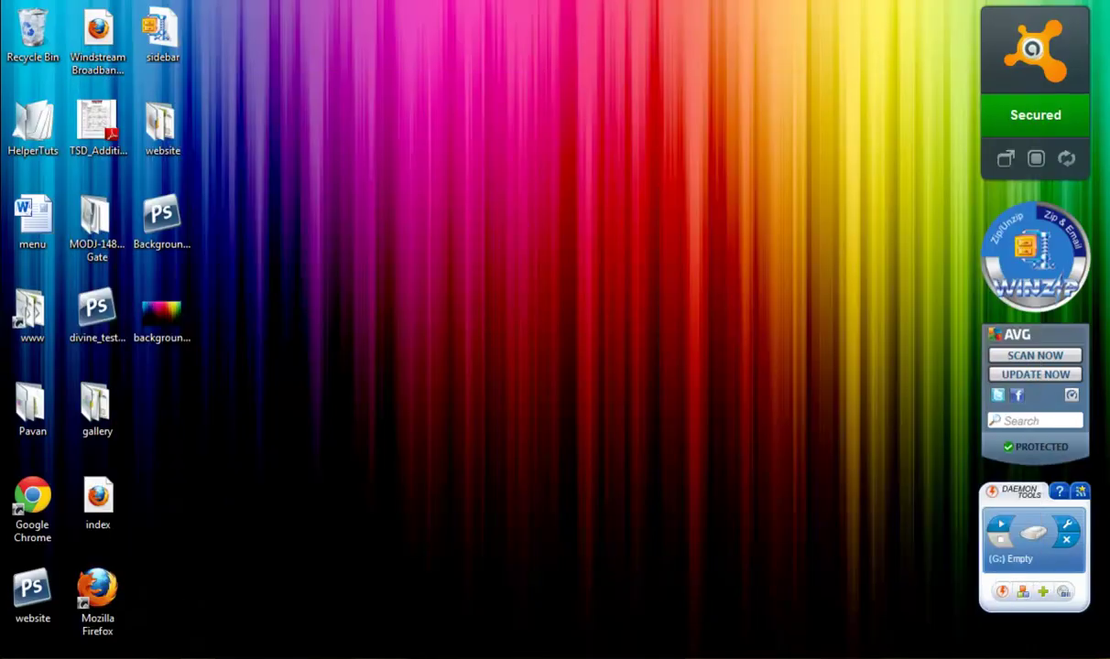
pyautogui.click(590, 367)
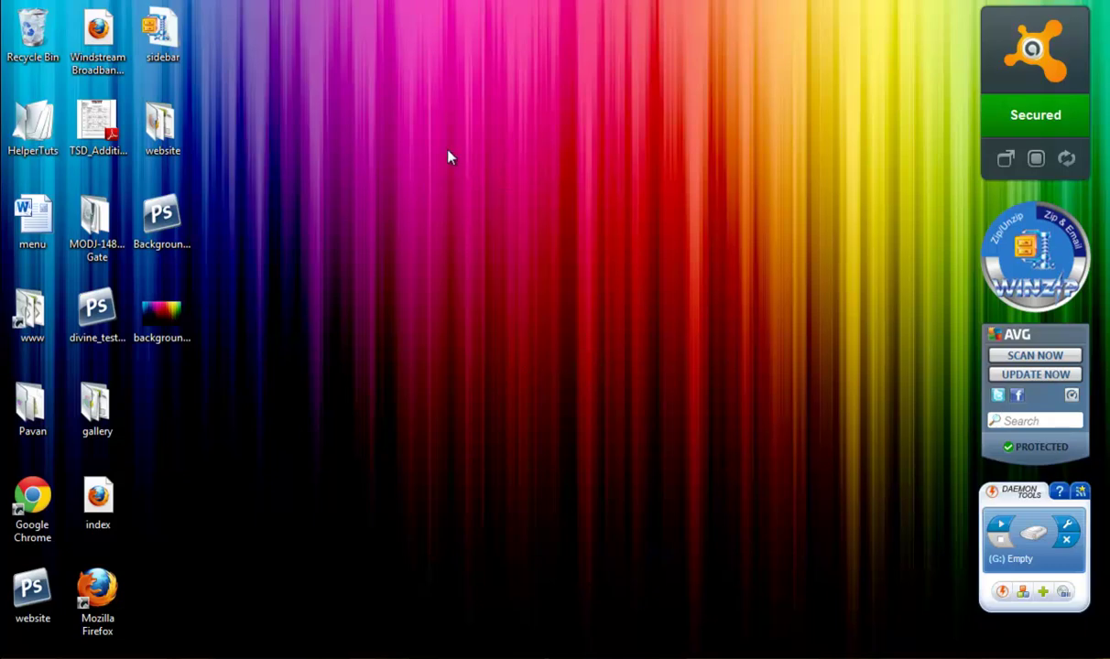